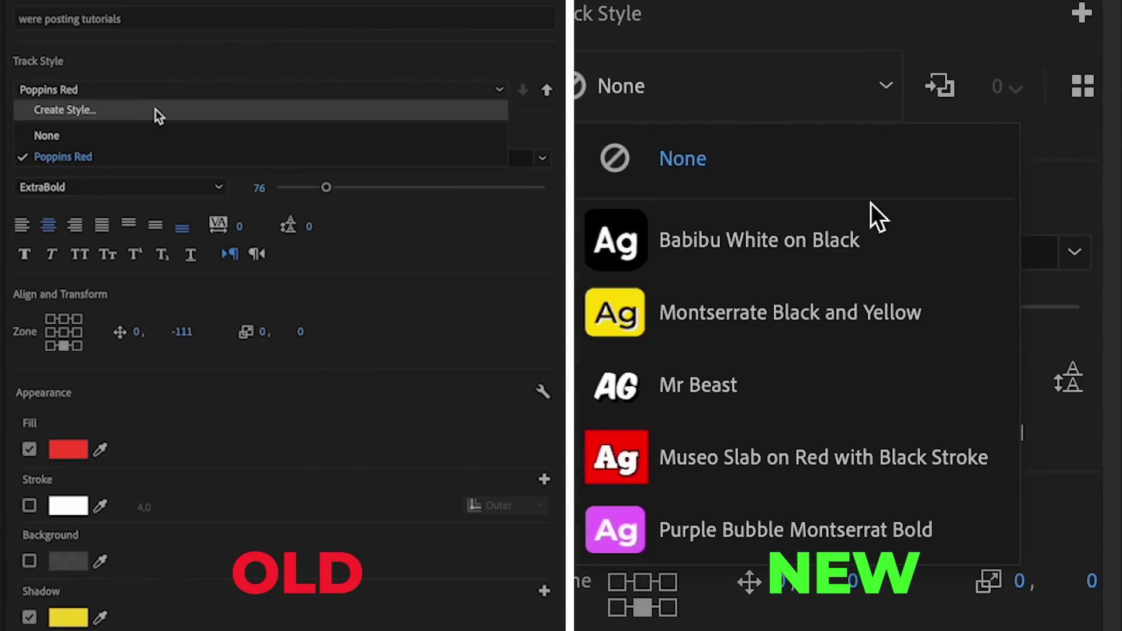
Apply the Poppins Red style to the caption and show the Text panel
click(169, 156)
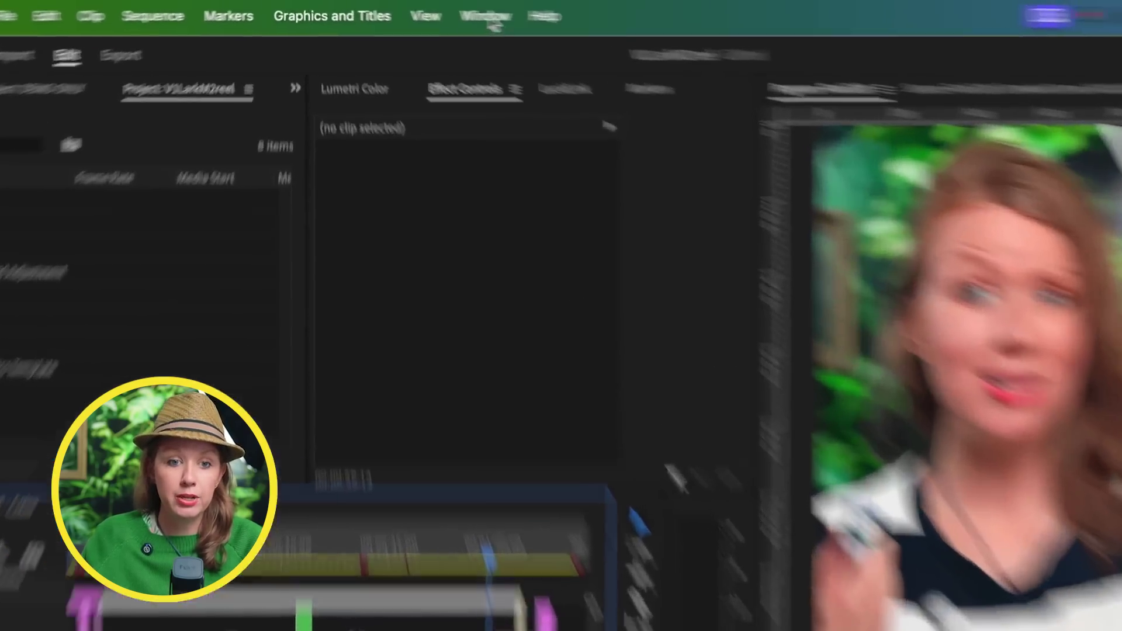
click(425, 12)
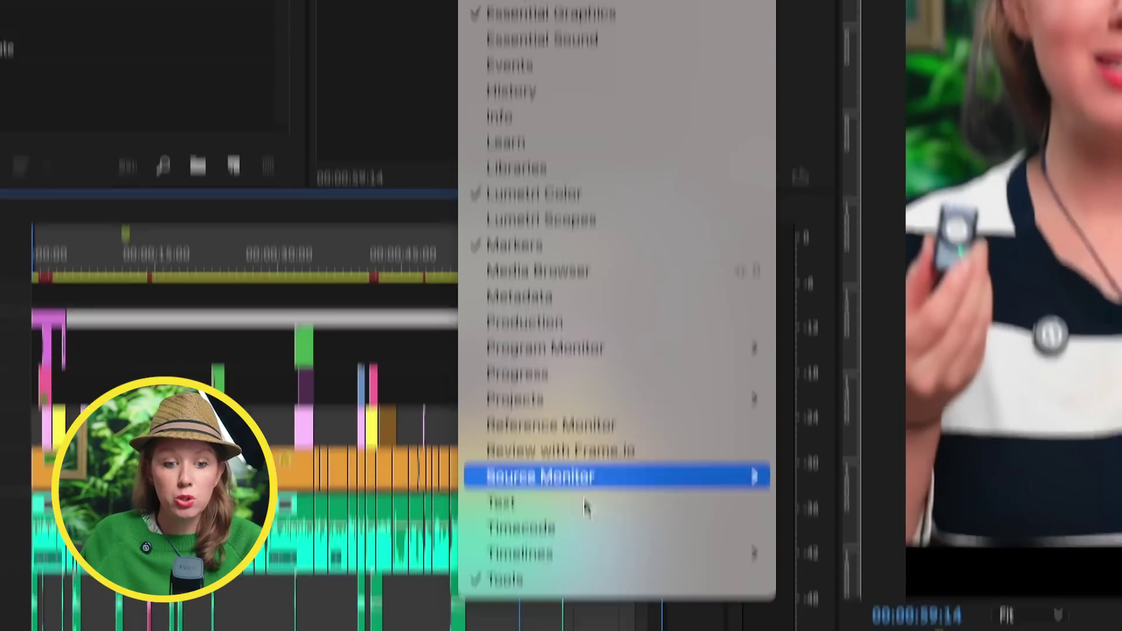
click(586, 501)
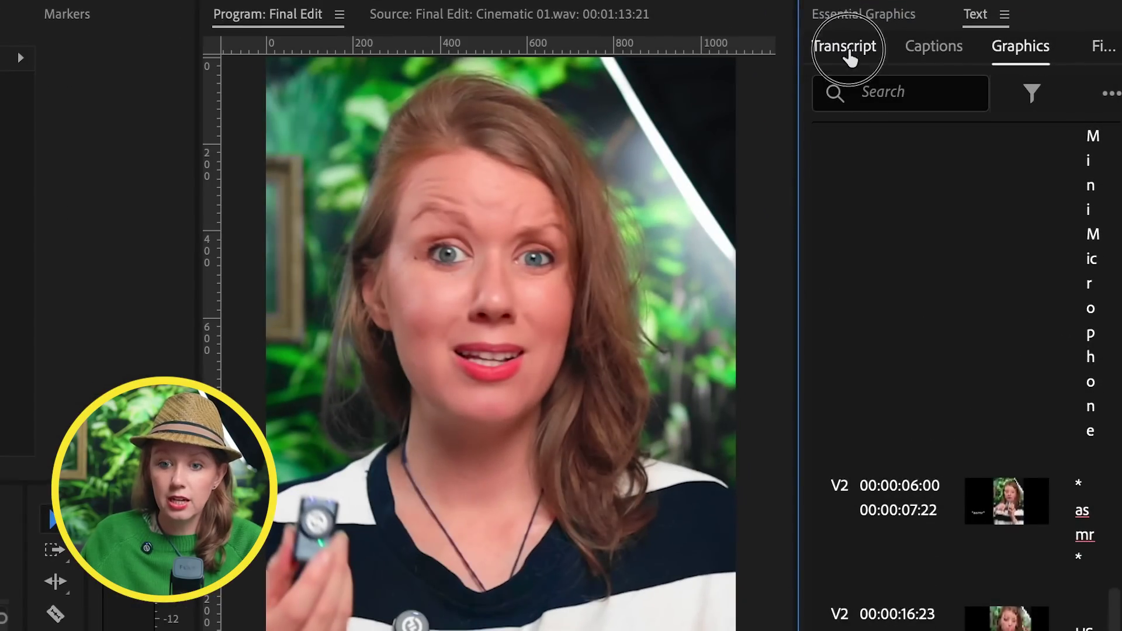
View the sequence transcript in a widened Text panel and scroll through its lines
click(848, 53)
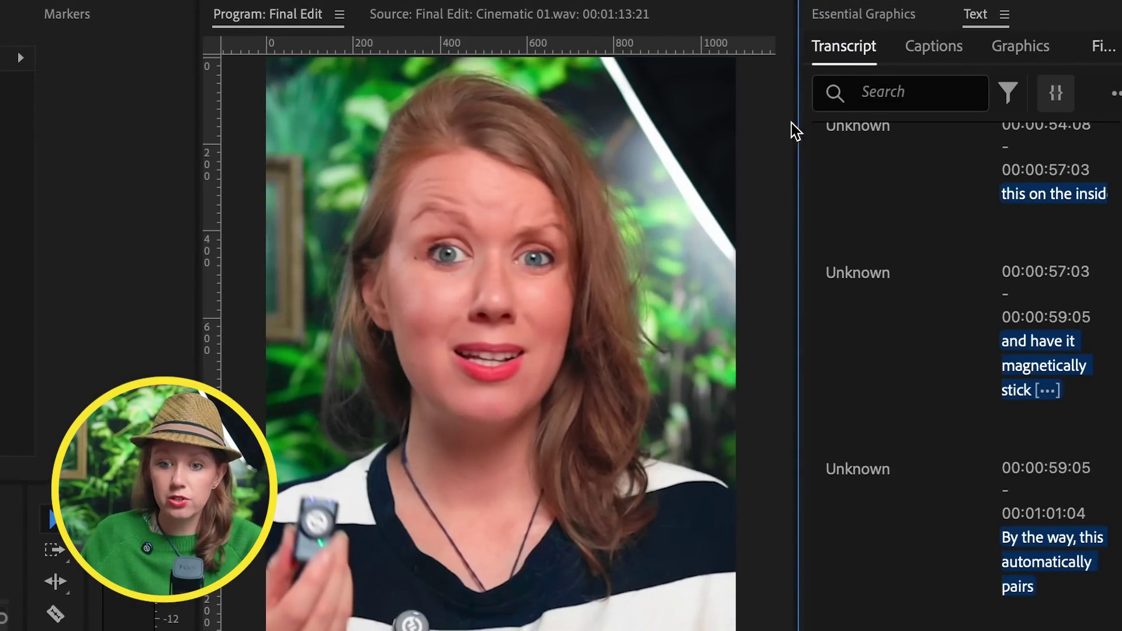
drag(796, 122, 731, 121)
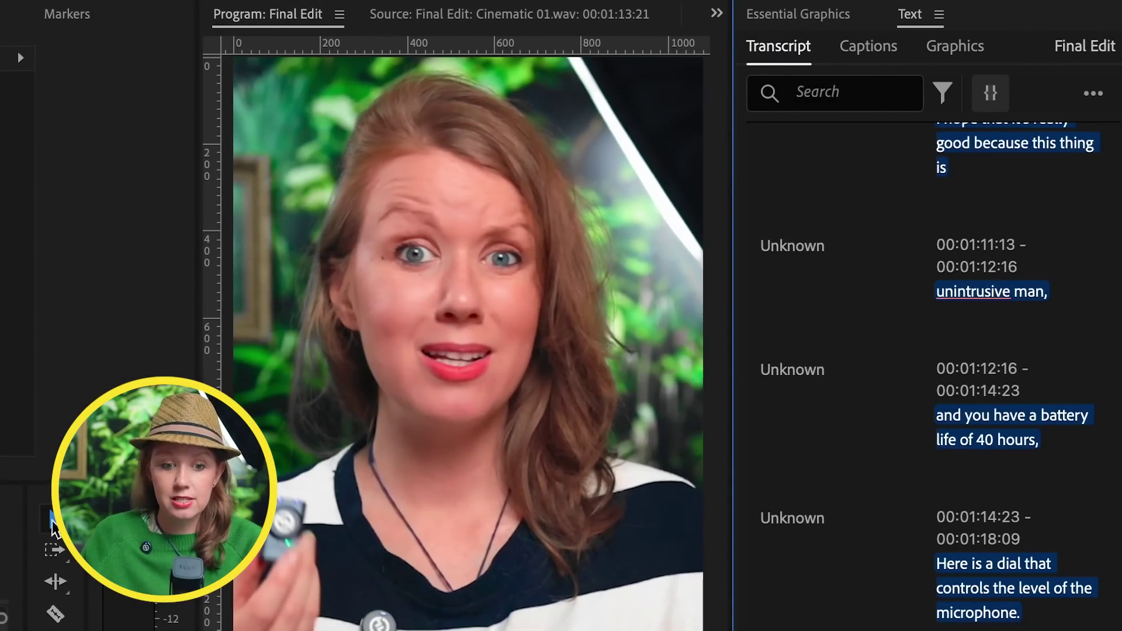
scroll(921, 538, down, 2)
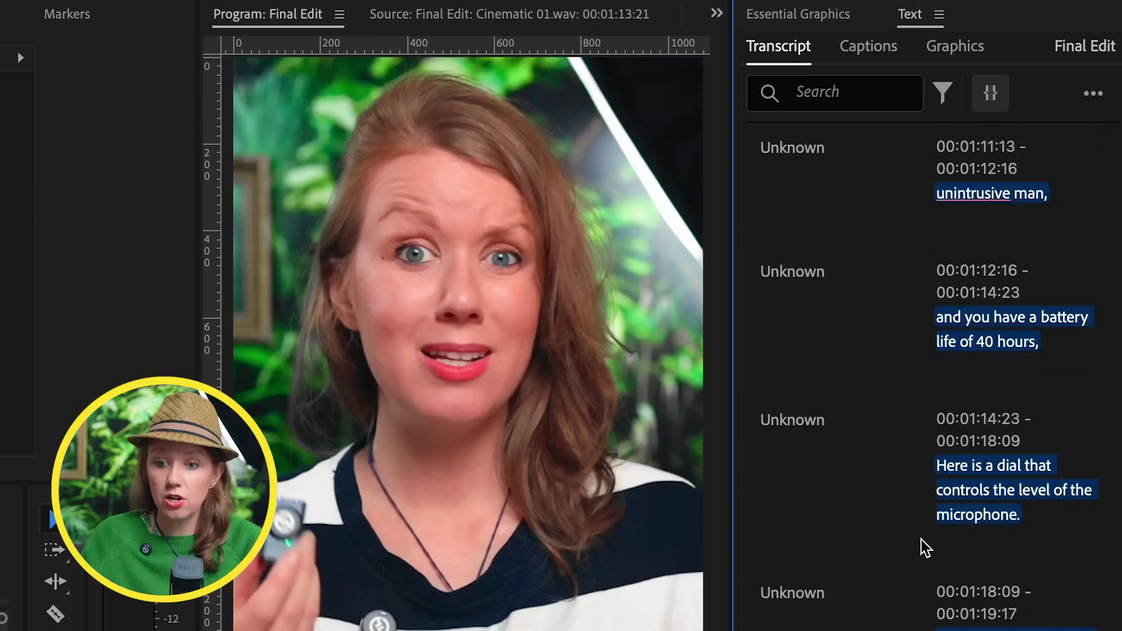
scroll(925, 561, up, 10)
scroll(1017, 374, up, 5)
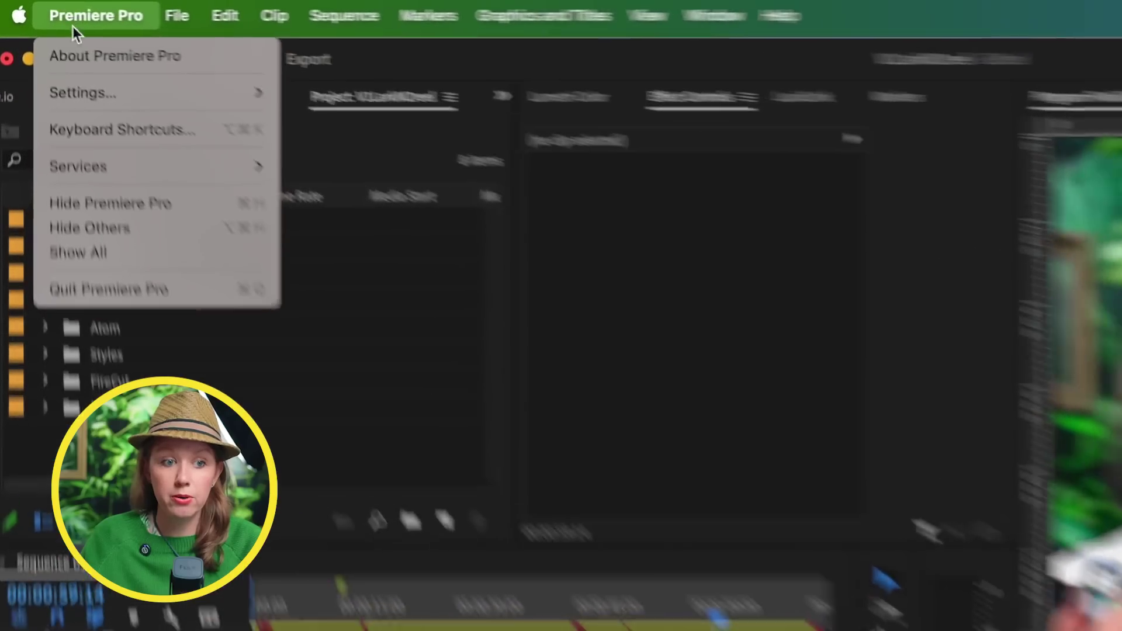
mouse_move(65, 57)
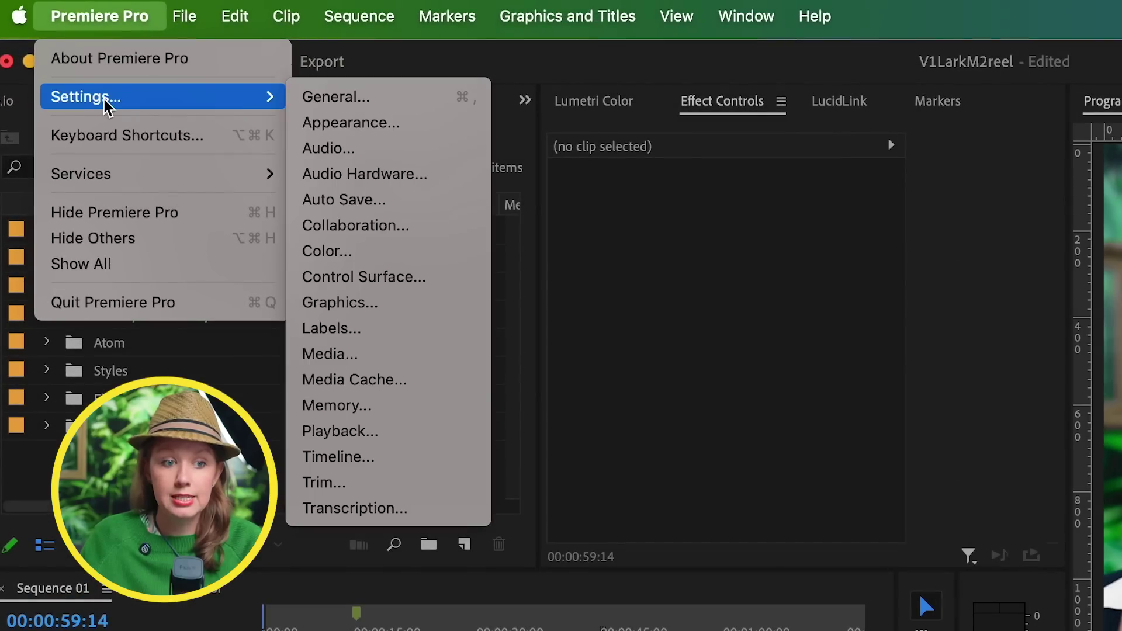
click(461, 517)
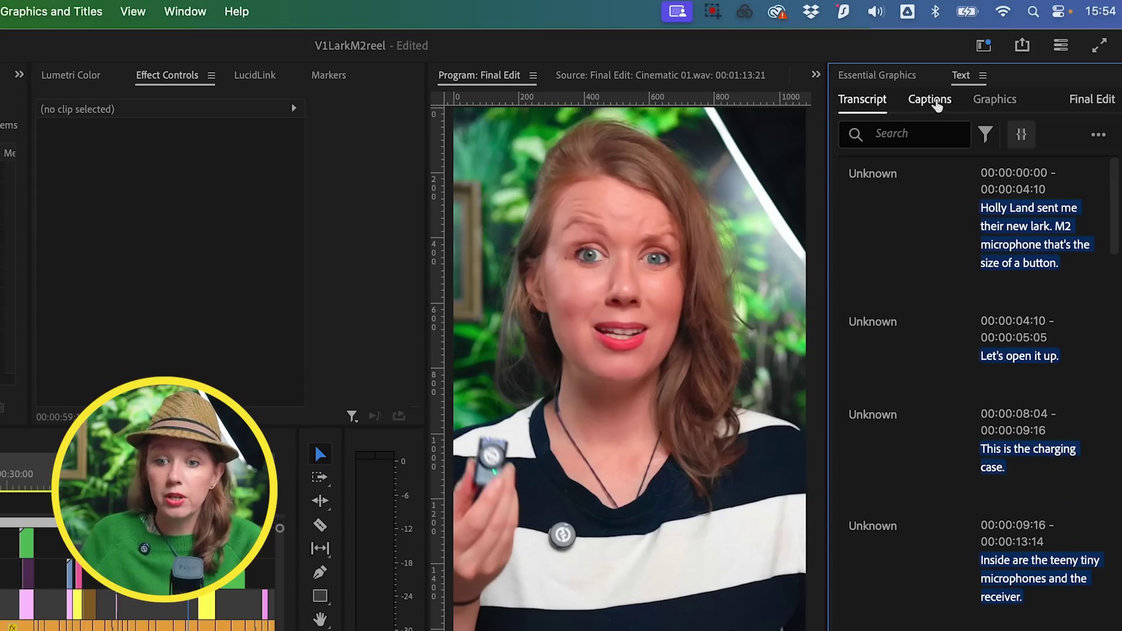
click(977, 78)
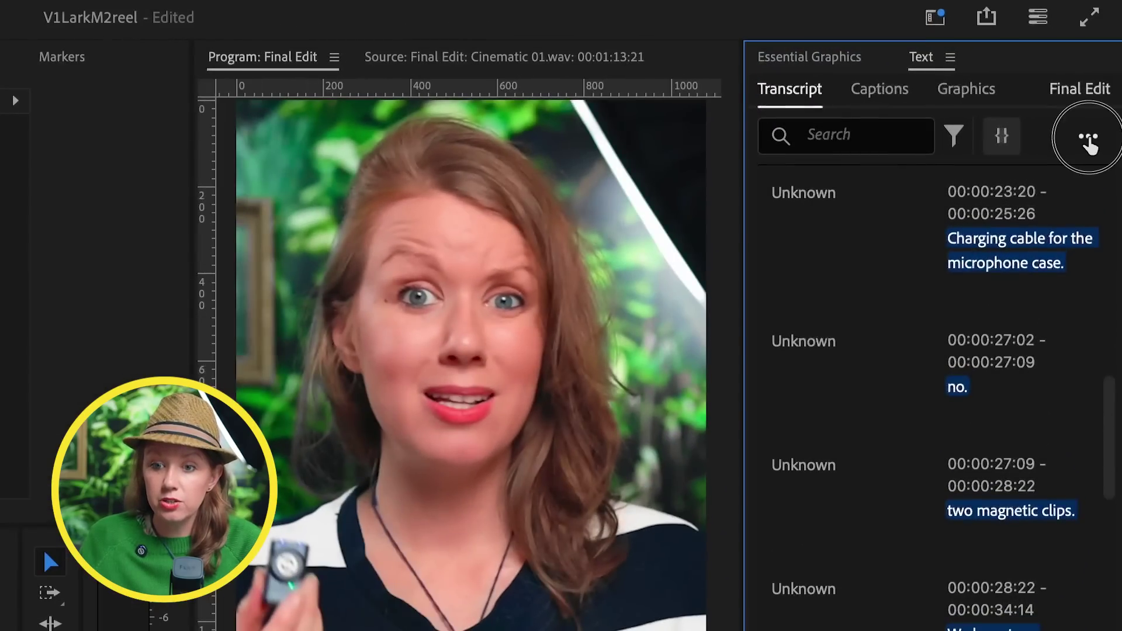
Create captions from the transcript with the caption style kept at None
click(1099, 102)
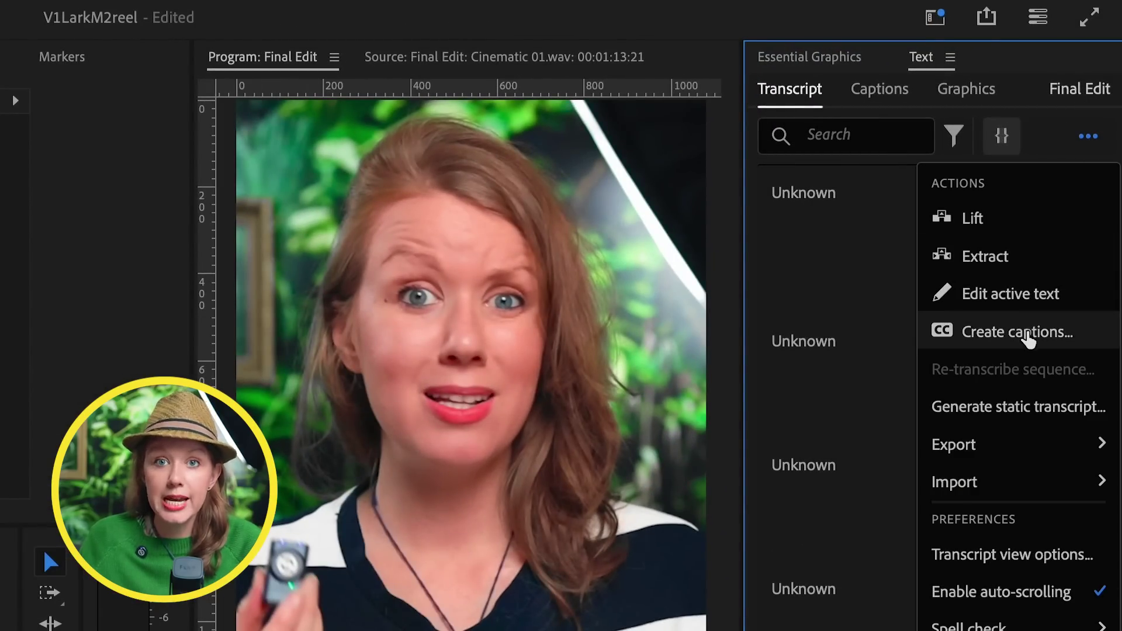
click(1064, 333)
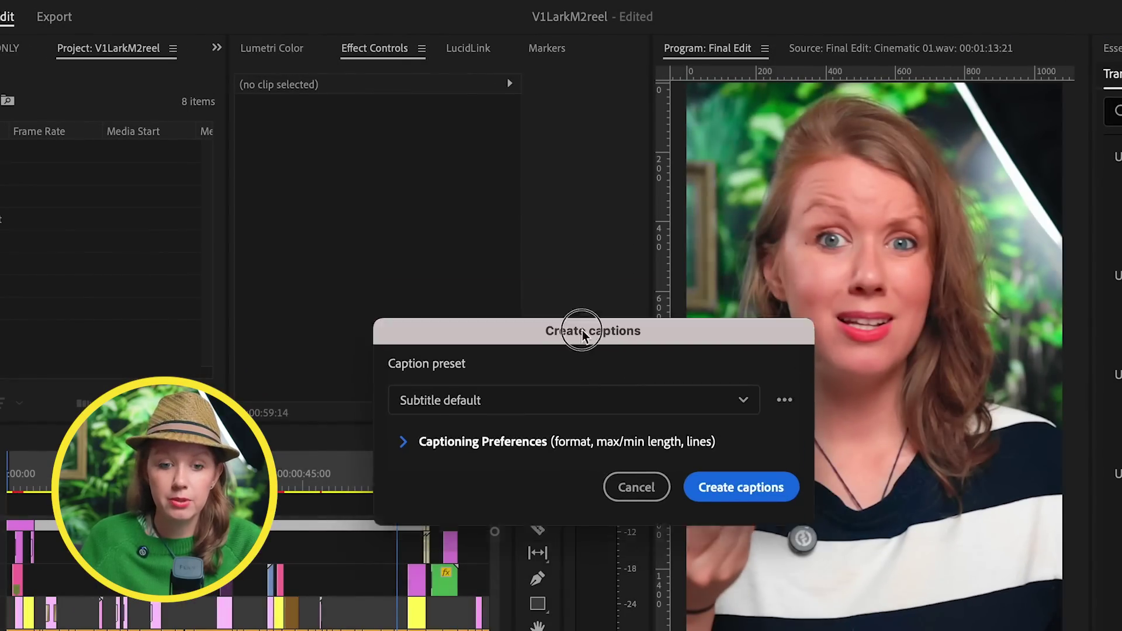
click(395, 221)
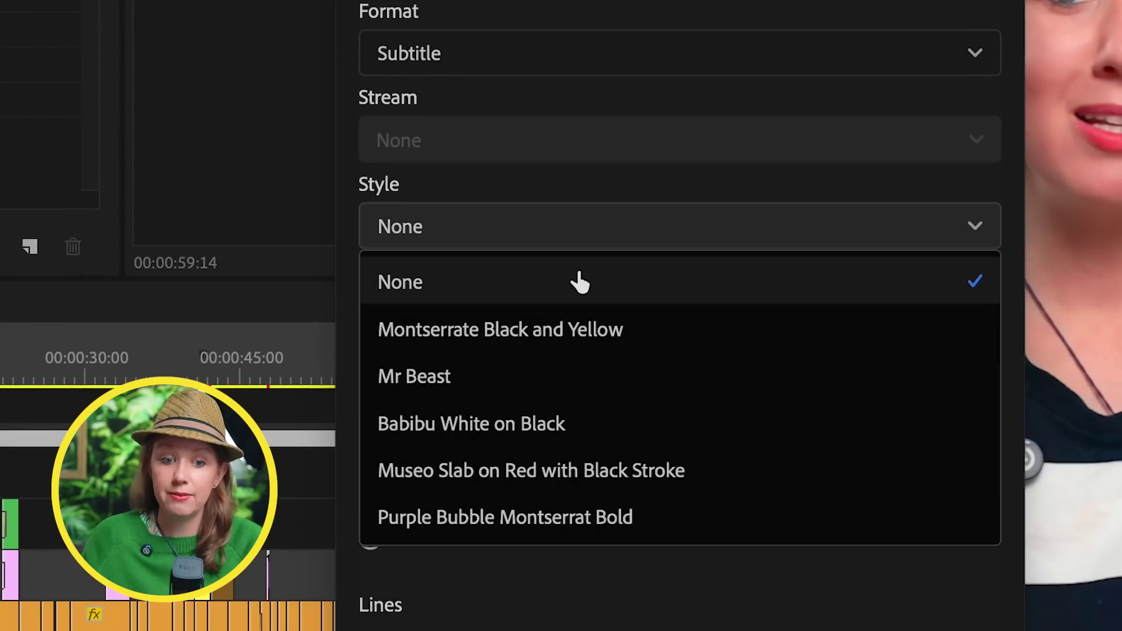
click(568, 176)
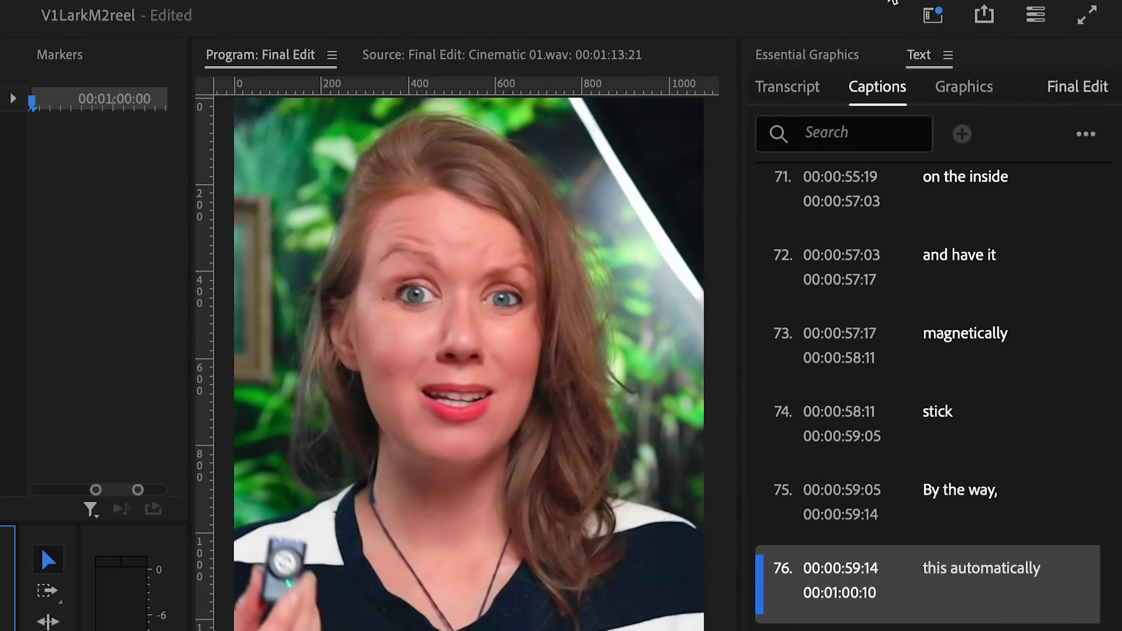
Edit caption 76's graphics, review the track styles, and position captions at Y -593
click(842, 56)
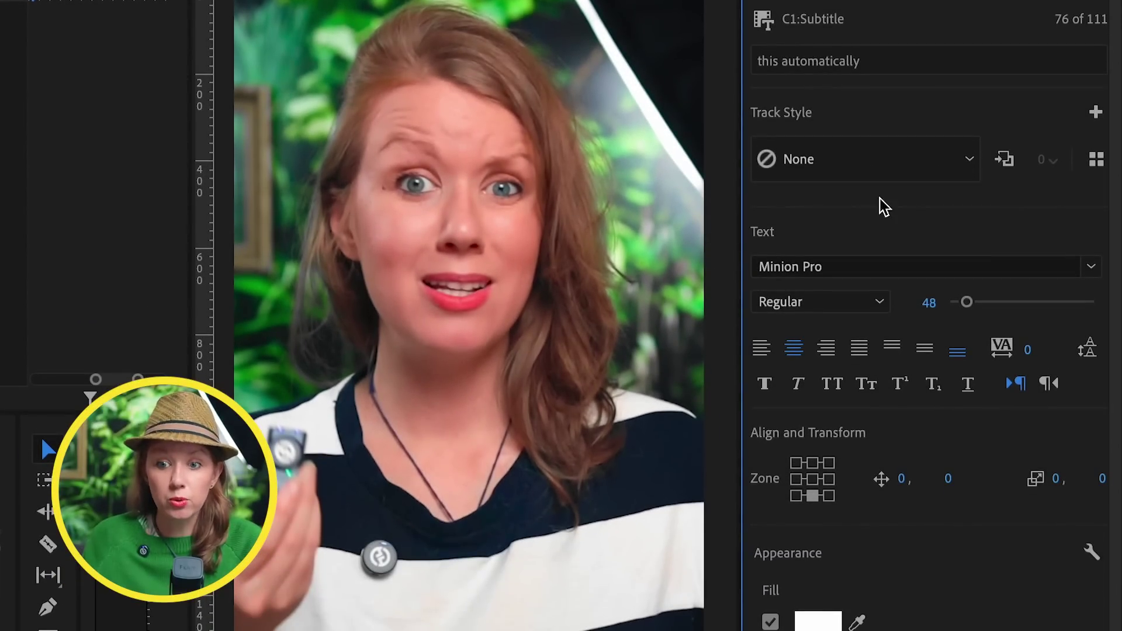
click(968, 171)
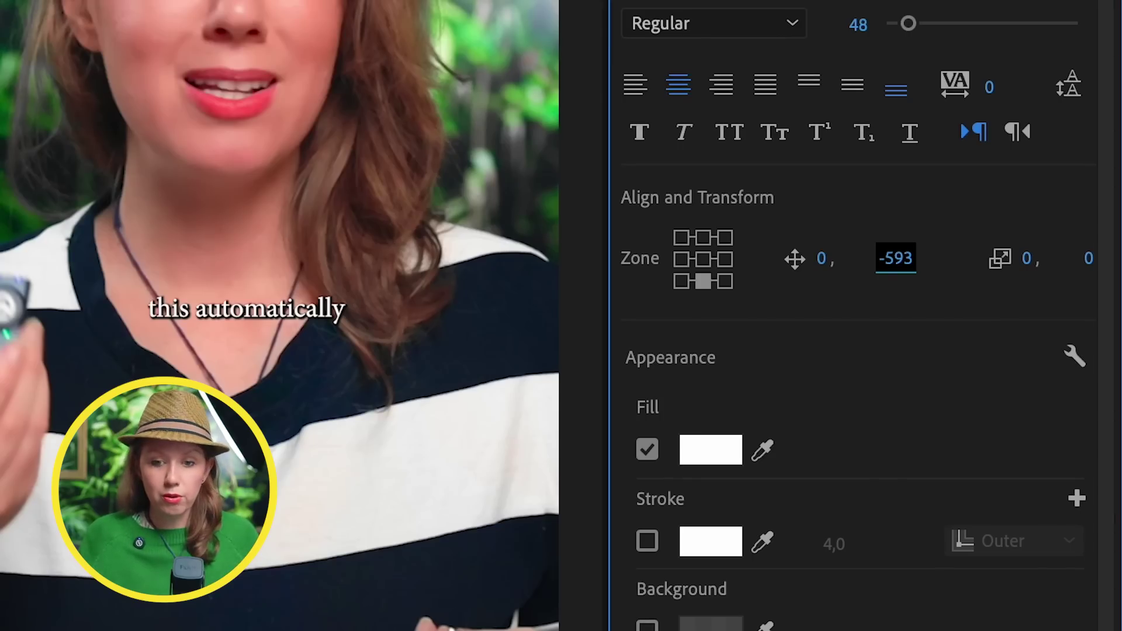
click(619, 6)
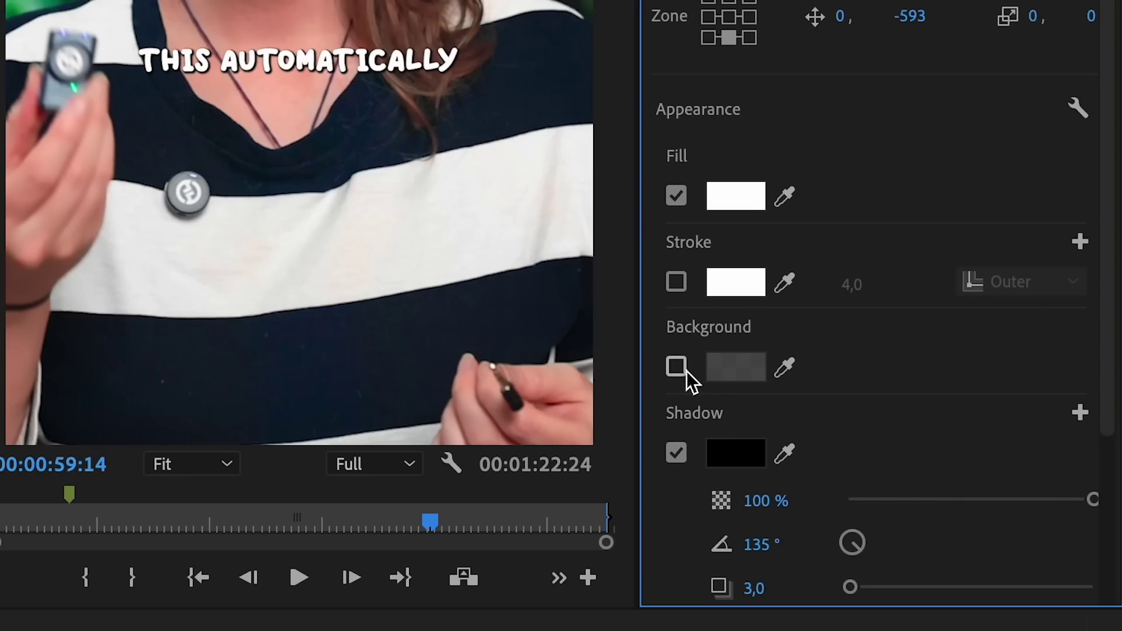
Give the captions a background box in bright green 15FF96
click(676, 366)
click(711, 365)
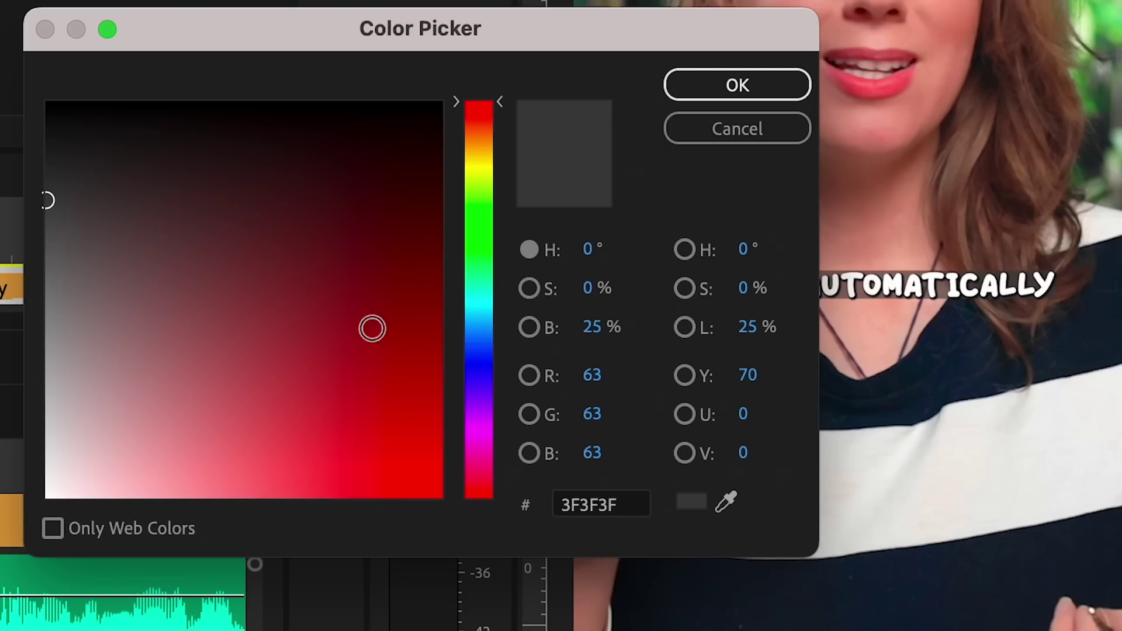
drag(487, 433, 483, 271)
drag(386, 479, 409, 496)
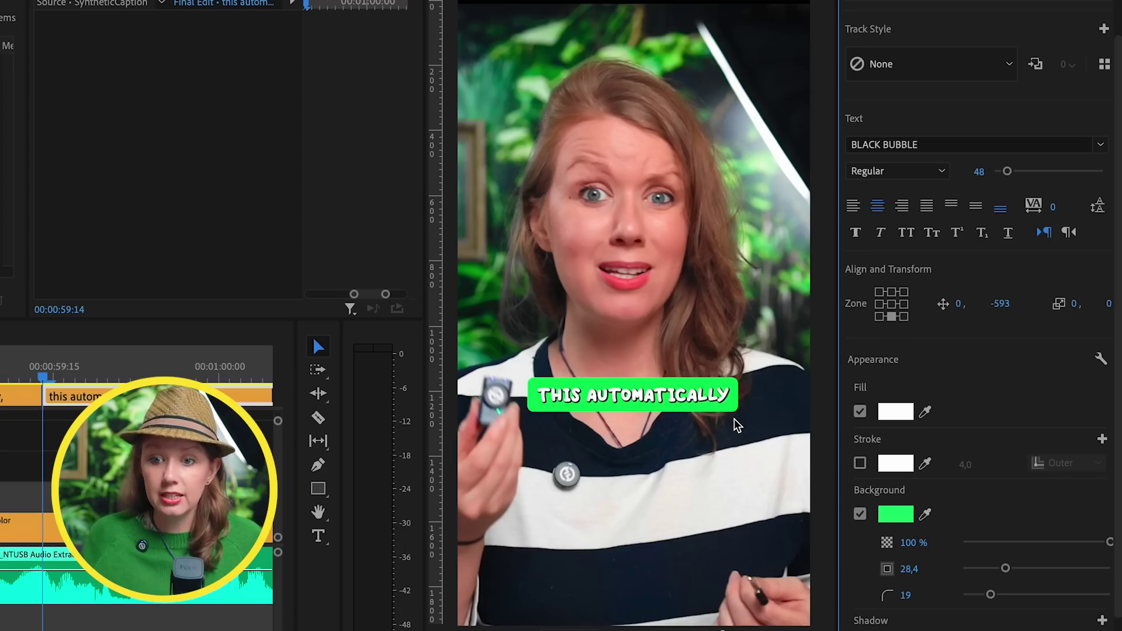
click(1103, 29)
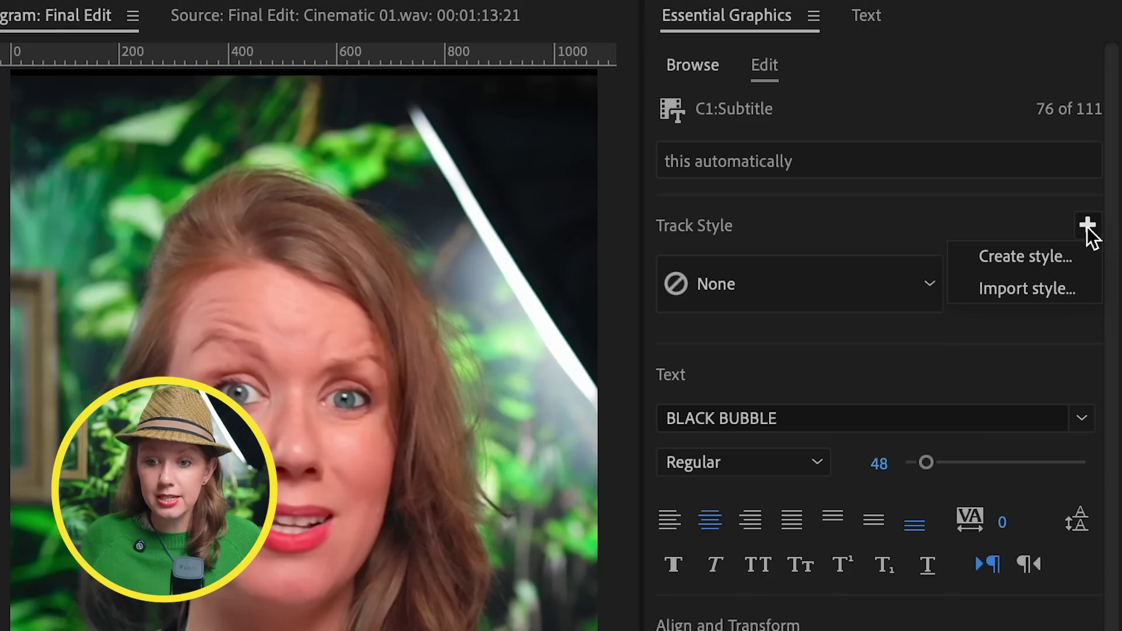
Save the caption look as track style BUBBLE GREEN and preview captions around 59 seconds
click(1047, 258)
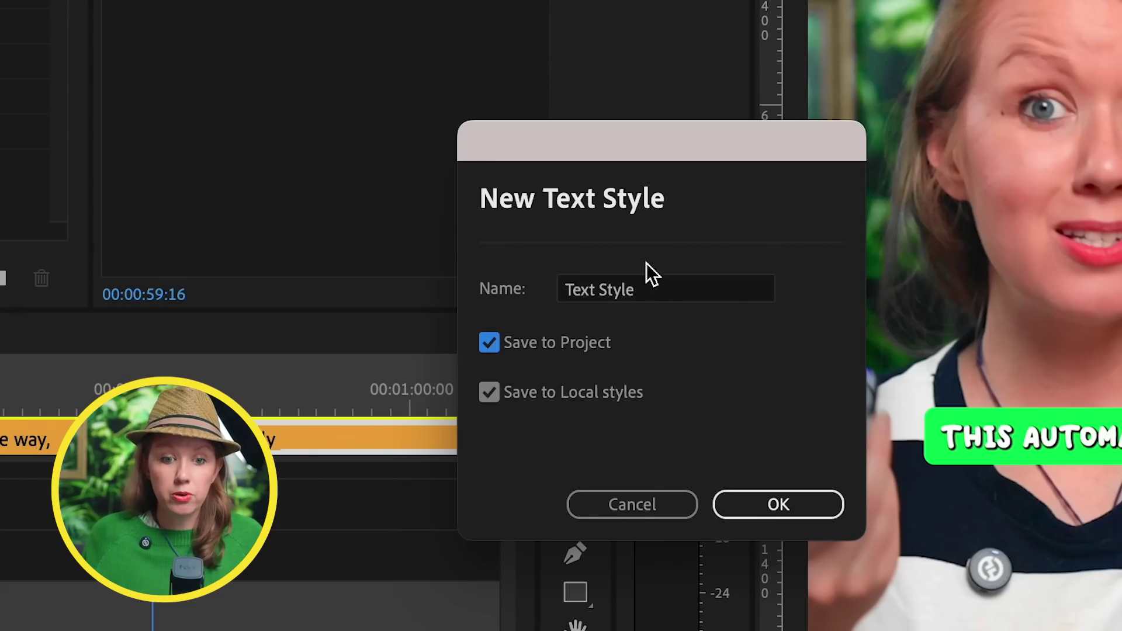
click(608, 283)
text(BUBBLE GREEN)
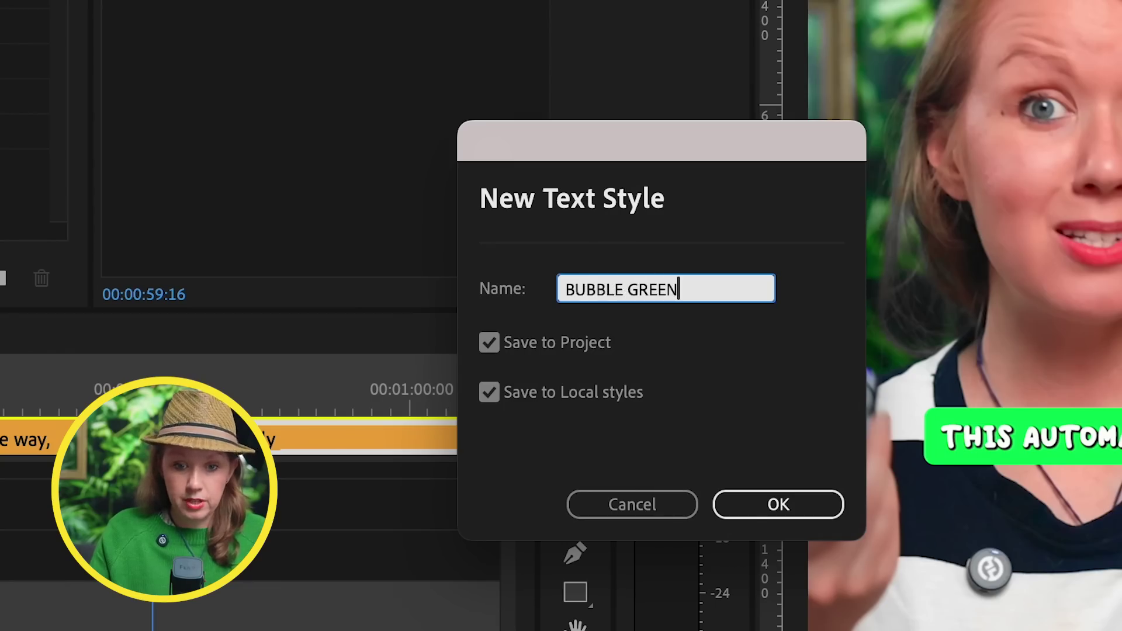
key(Return)
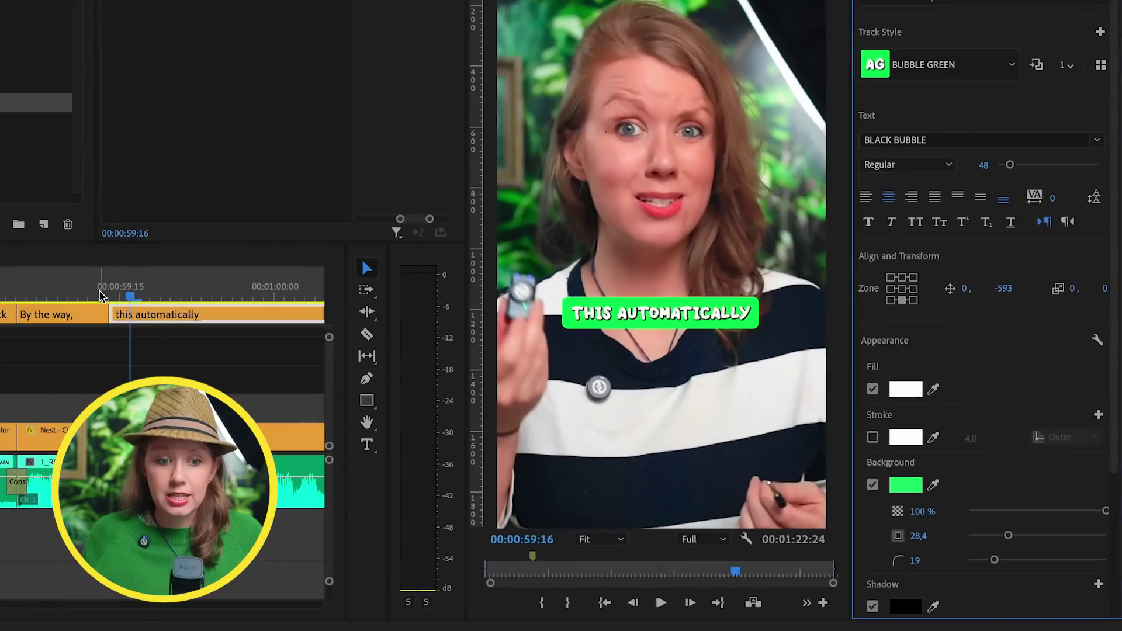
click(306, 360)
drag(97, 295, 168, 294)
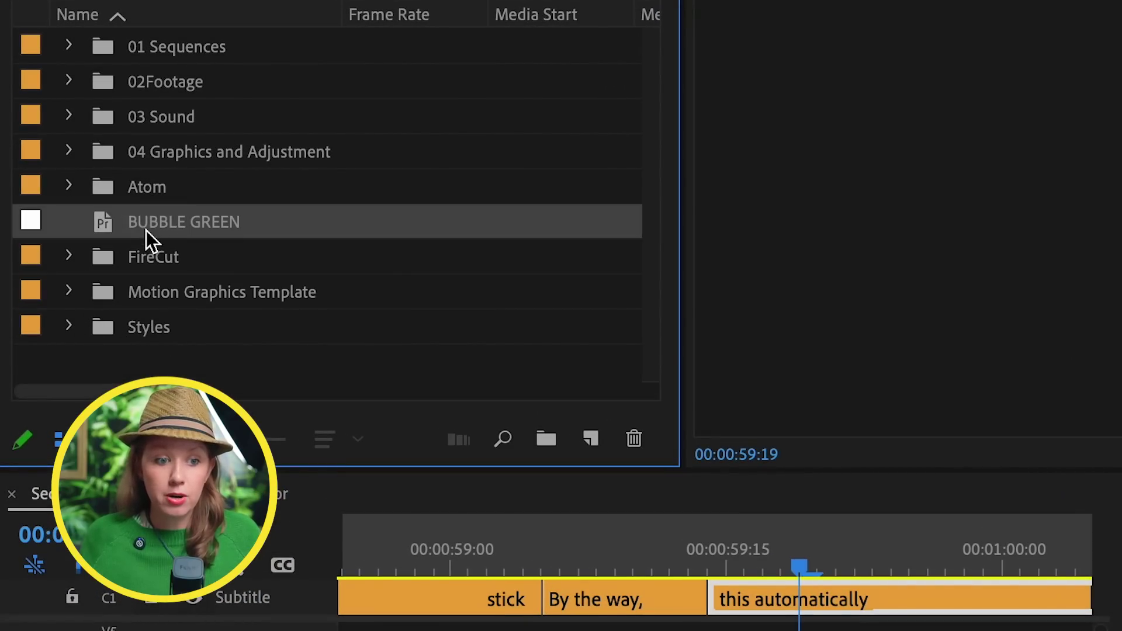
Delete the BUBBLE GREEN item from the project and expand the Styles bin
key(Delete)
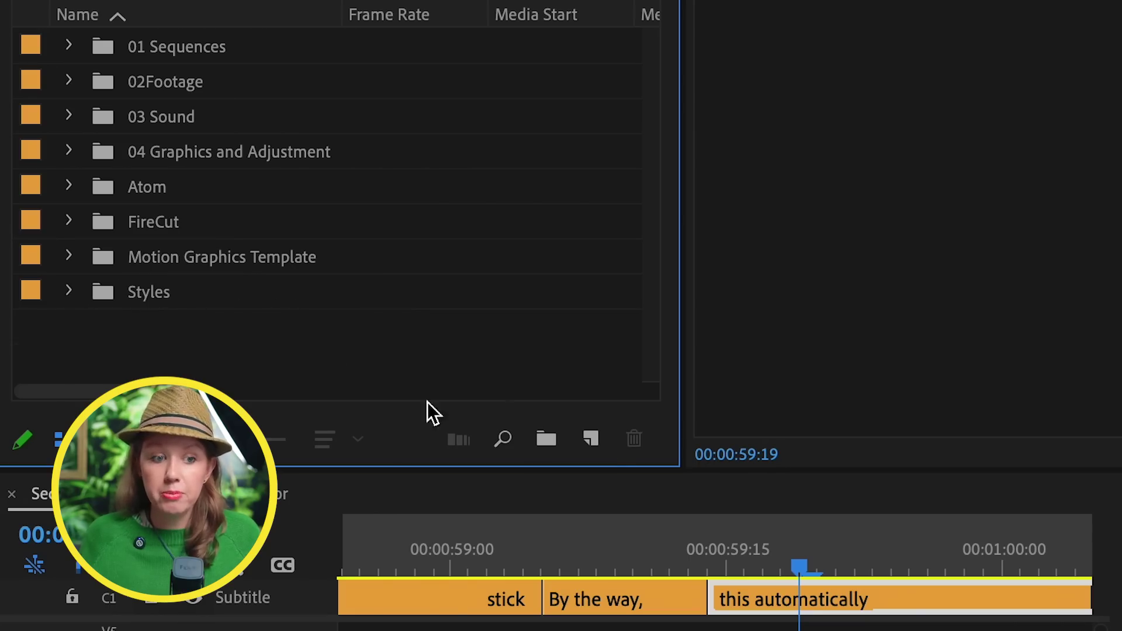
click(69, 292)
scroll(309, 295, down, 2)
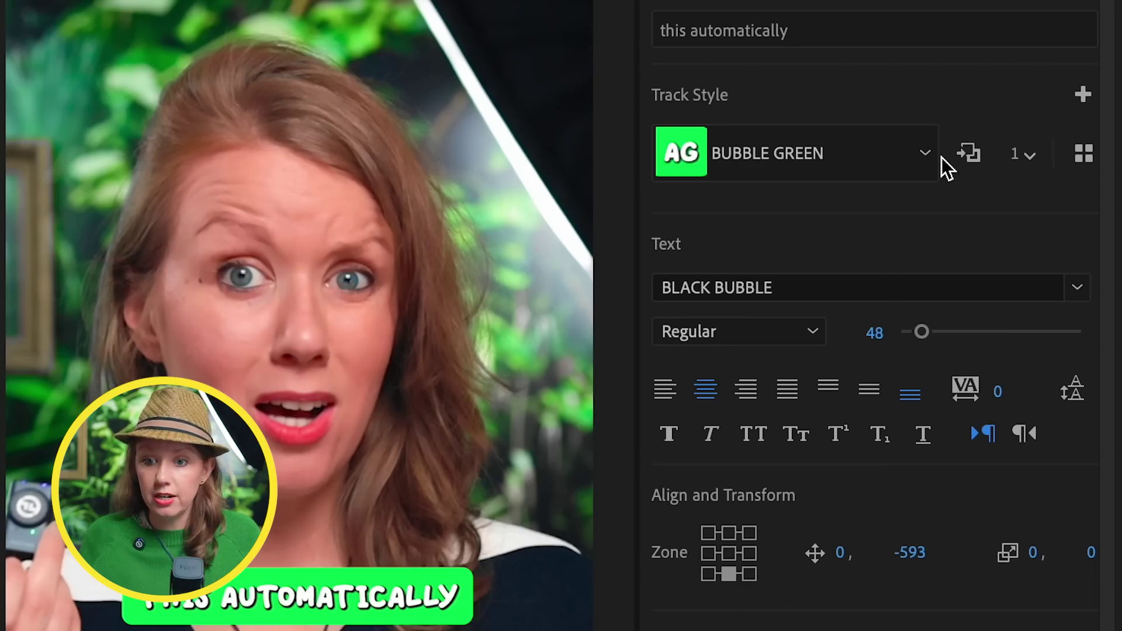
Include Open Projects in My Styles and drag the Museo Slab on Red style into the Styles bin
click(1082, 159)
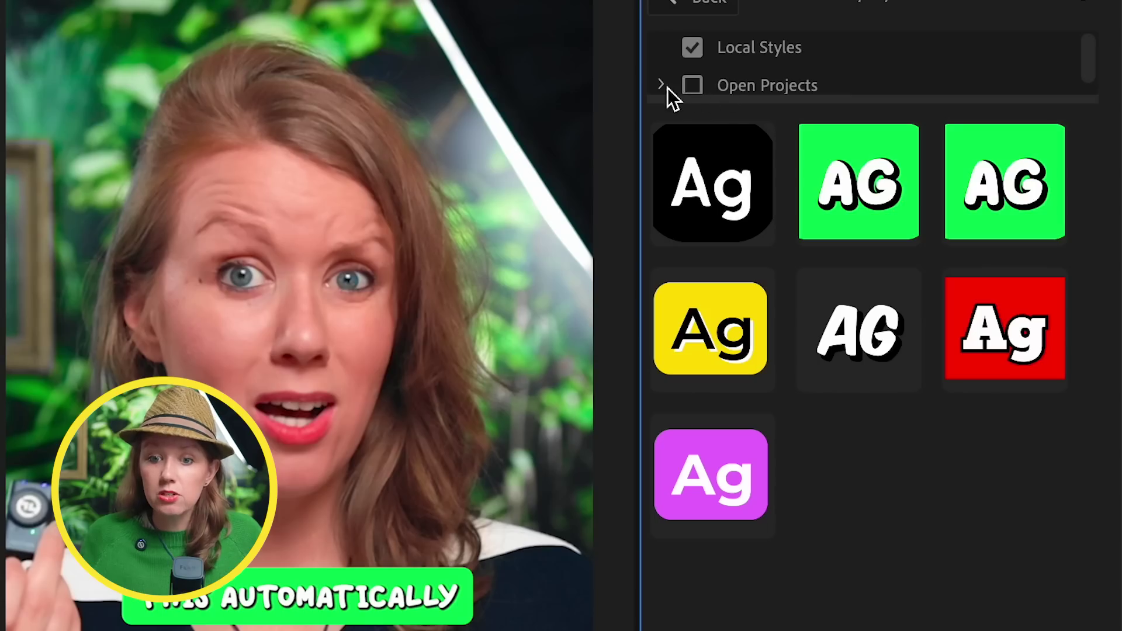
click(692, 86)
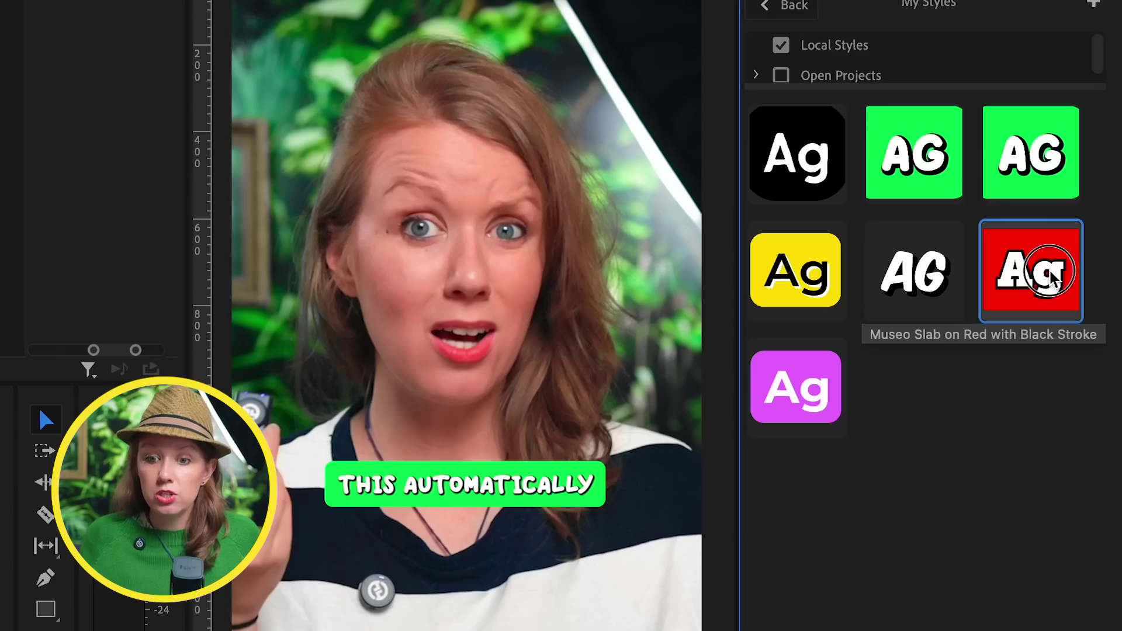
drag(1068, 255, 192, 283)
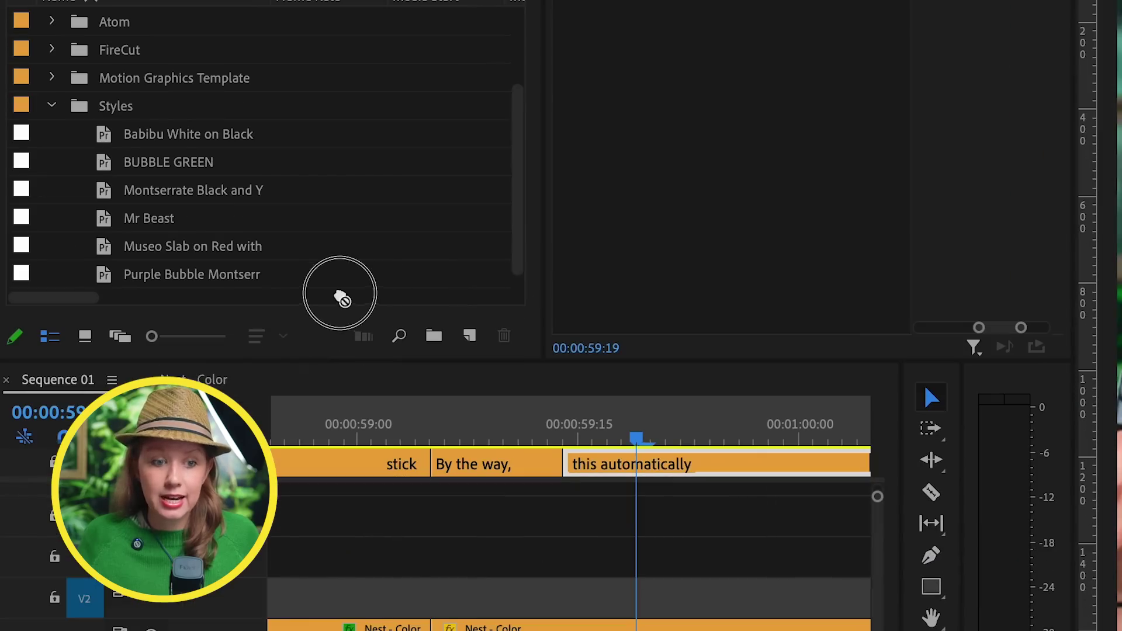
drag(340, 296, 111, 115)
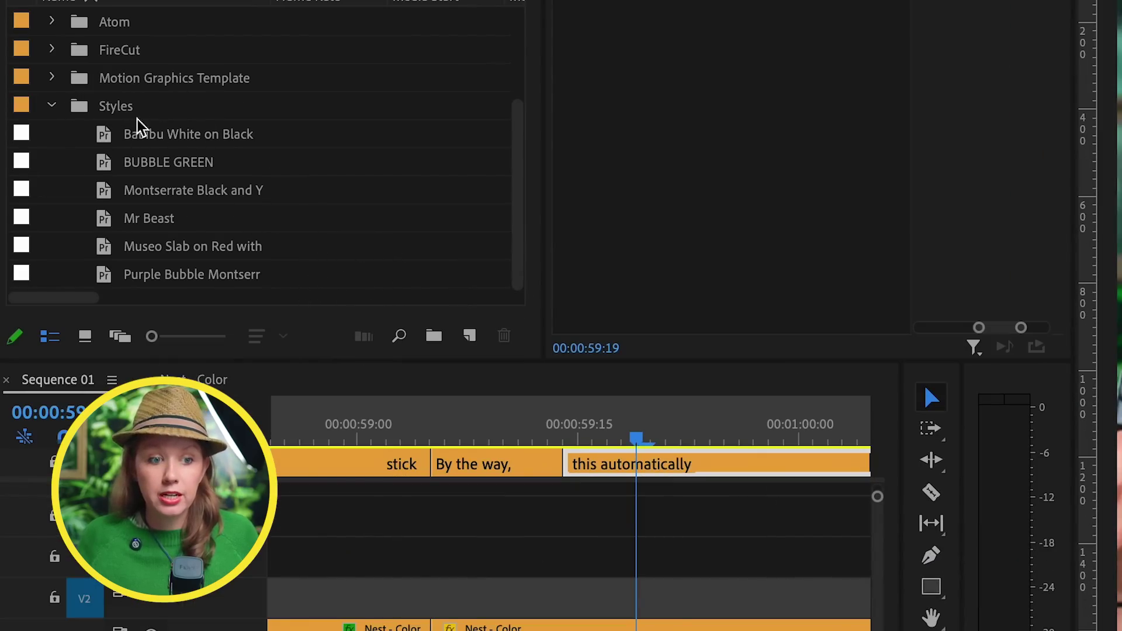
click(52, 107)
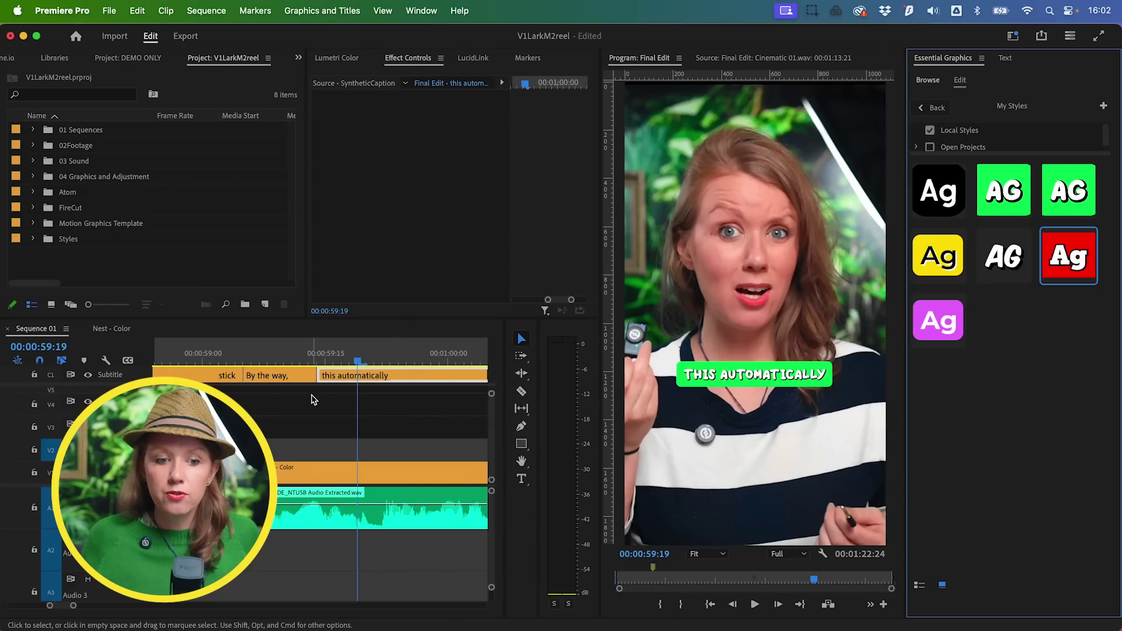
Select all subtitle clips on the timeline and apply the BUBBLE GREEN track style
drag(351, 396, 223, 375)
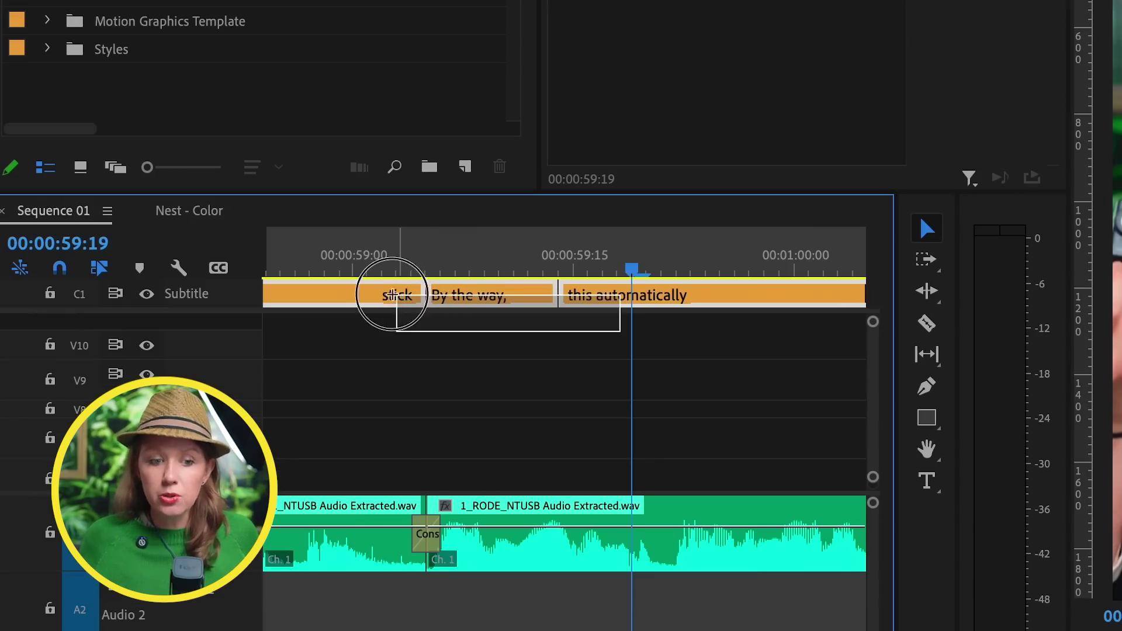
drag(396, 297, 395, 296)
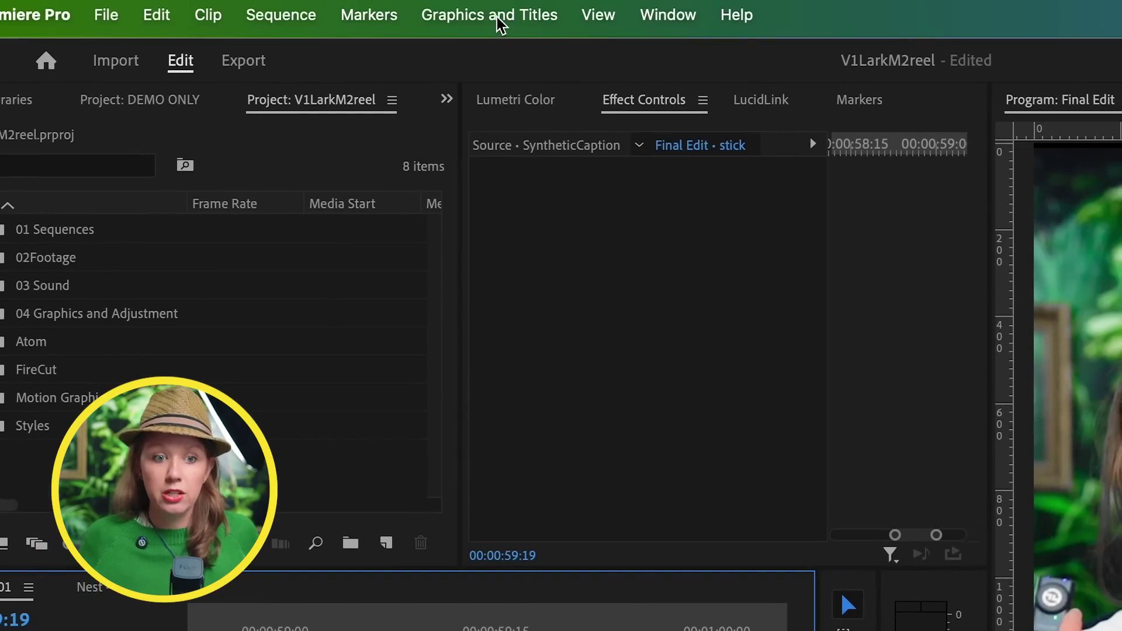
click(491, 16)
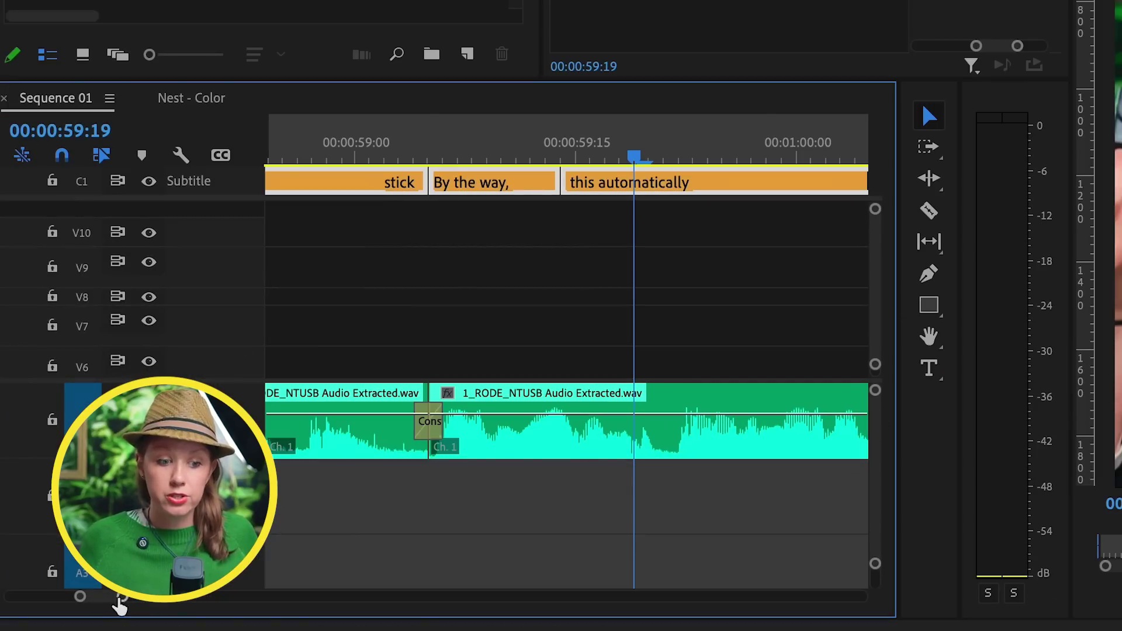
Try Purple Bubble Montserrat Bold on the title, then revert to Montserrate Black and Yellow
drag(120, 606, 288, 596)
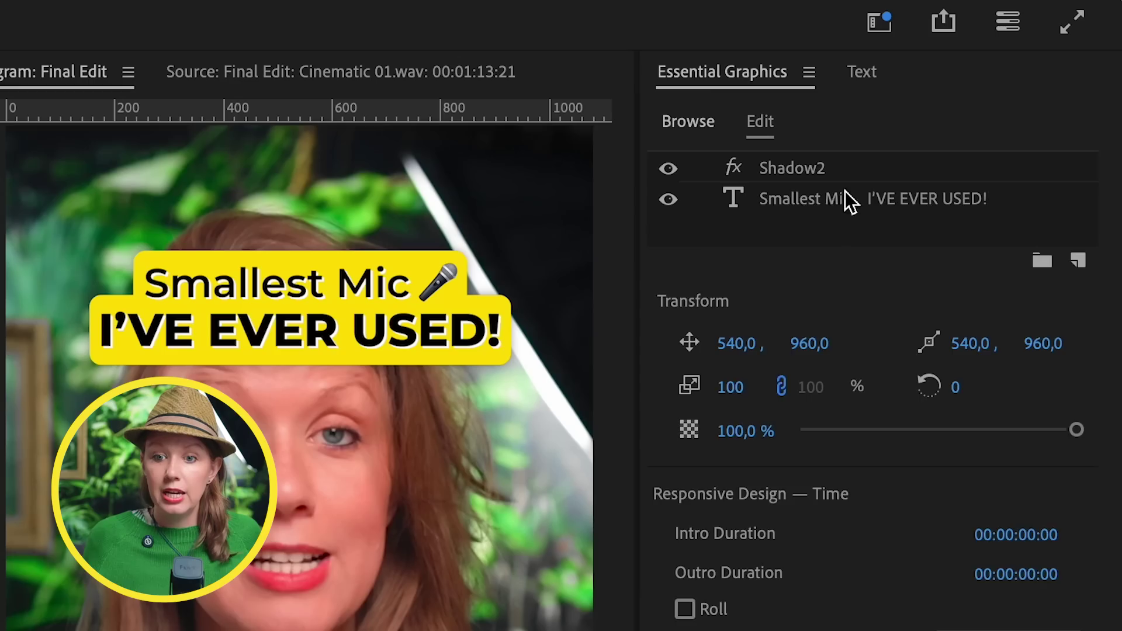
click(1052, 76)
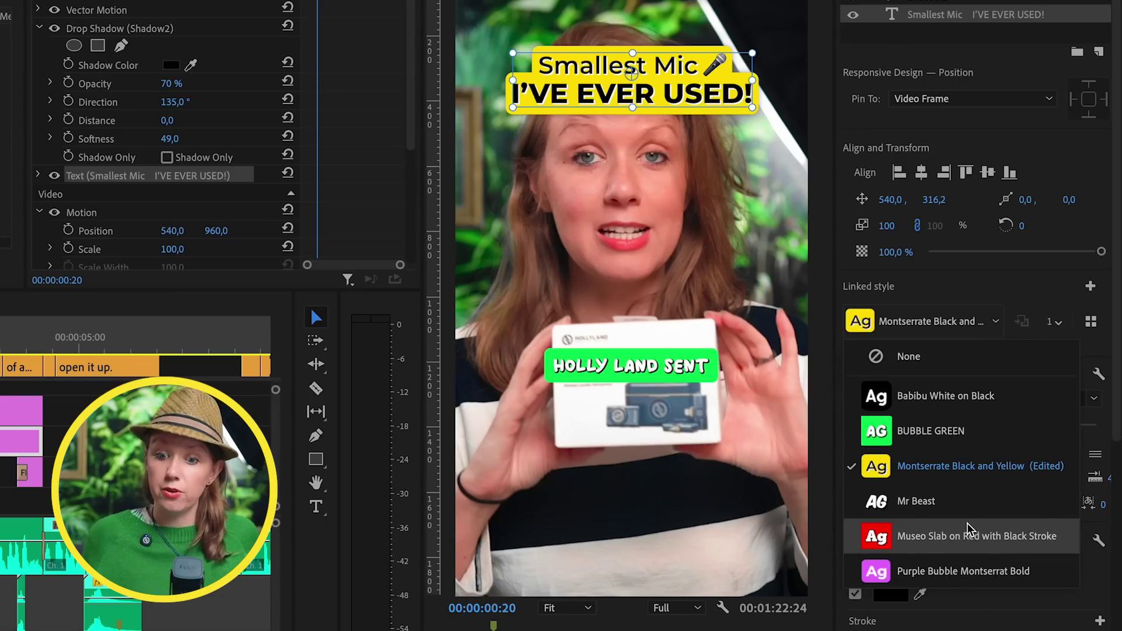
click(924, 572)
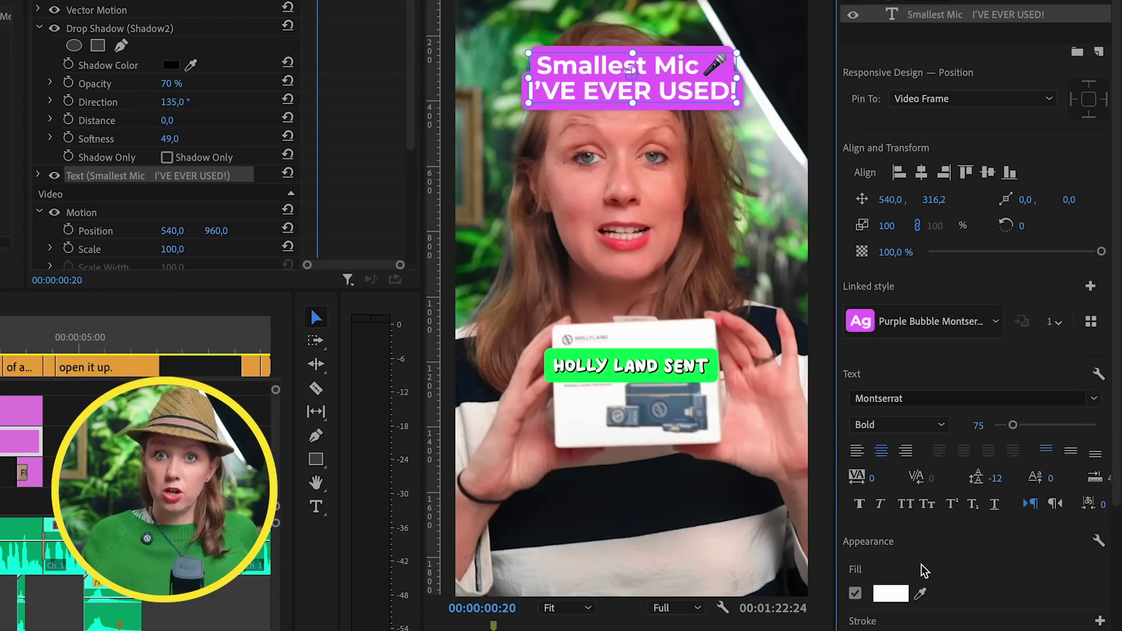
click(957, 321)
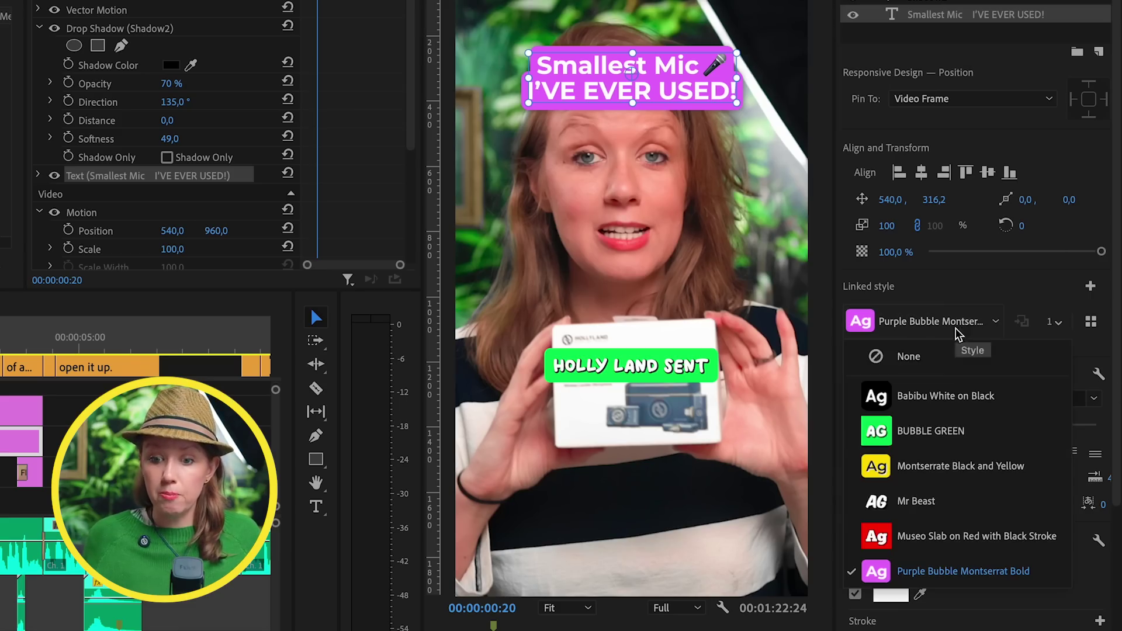
click(959, 466)
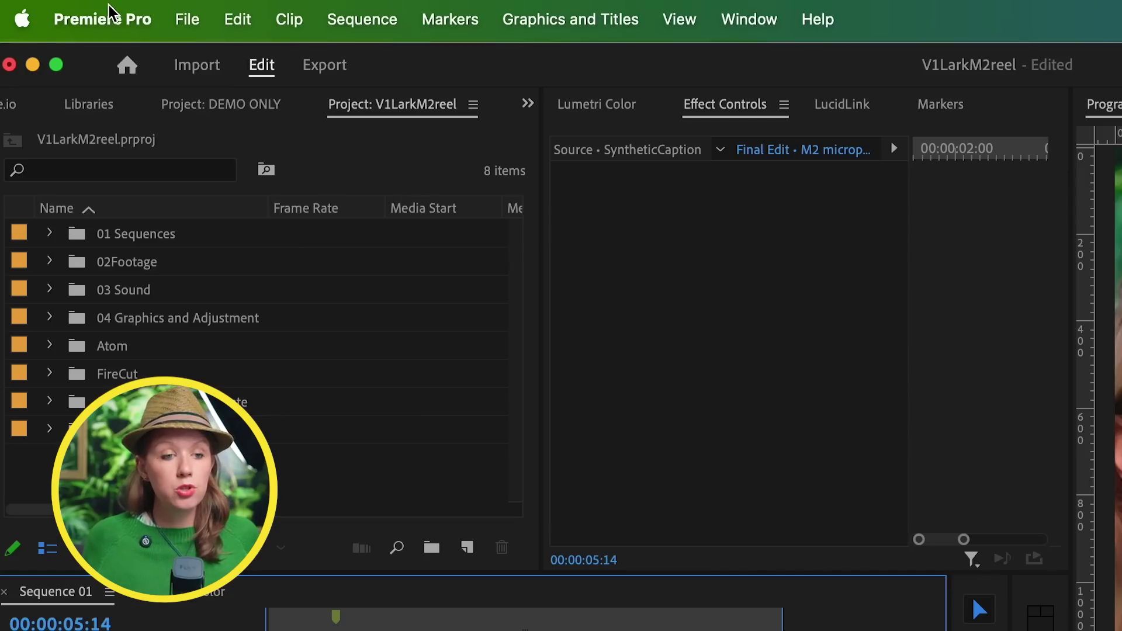
Open the Labels settings and look through the label colour presets
click(68, 6)
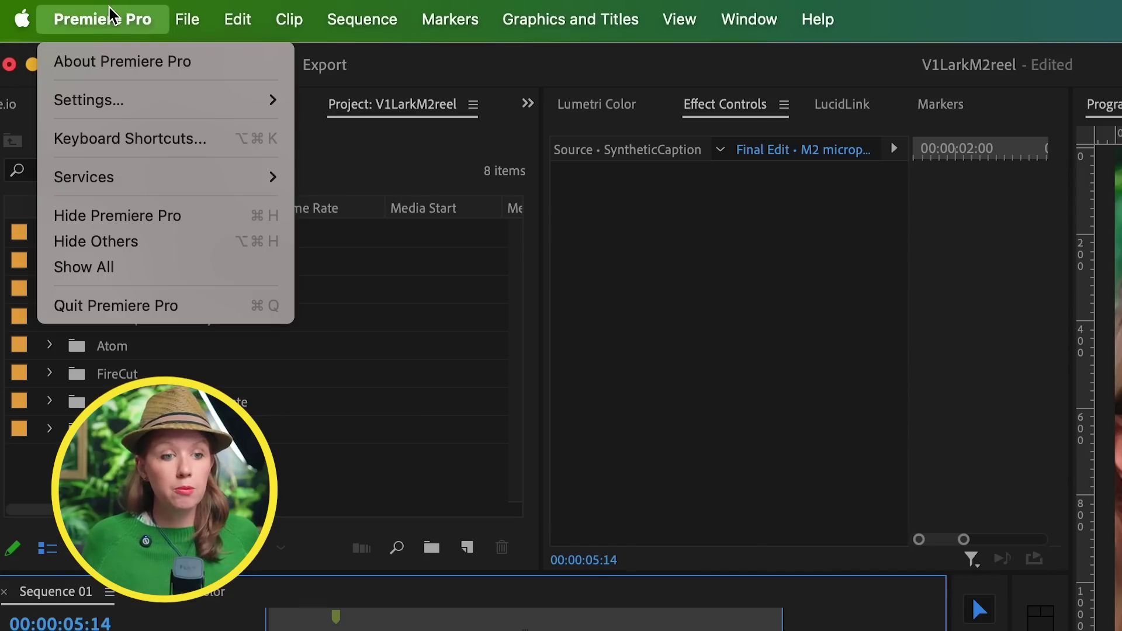
mouse_move(119, 113)
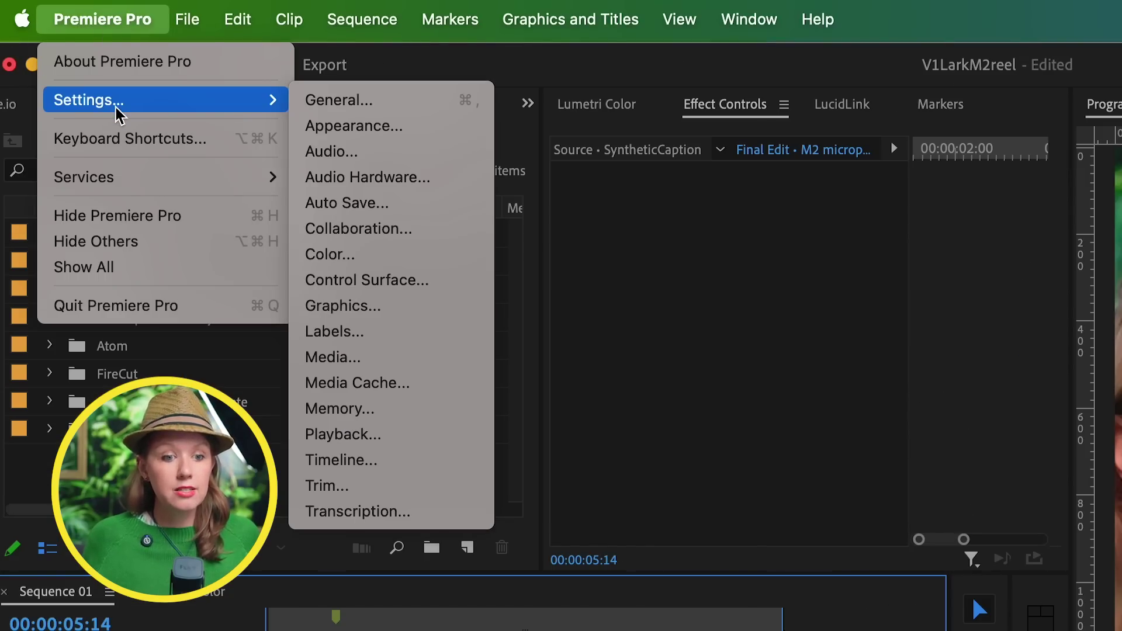
click(330, 334)
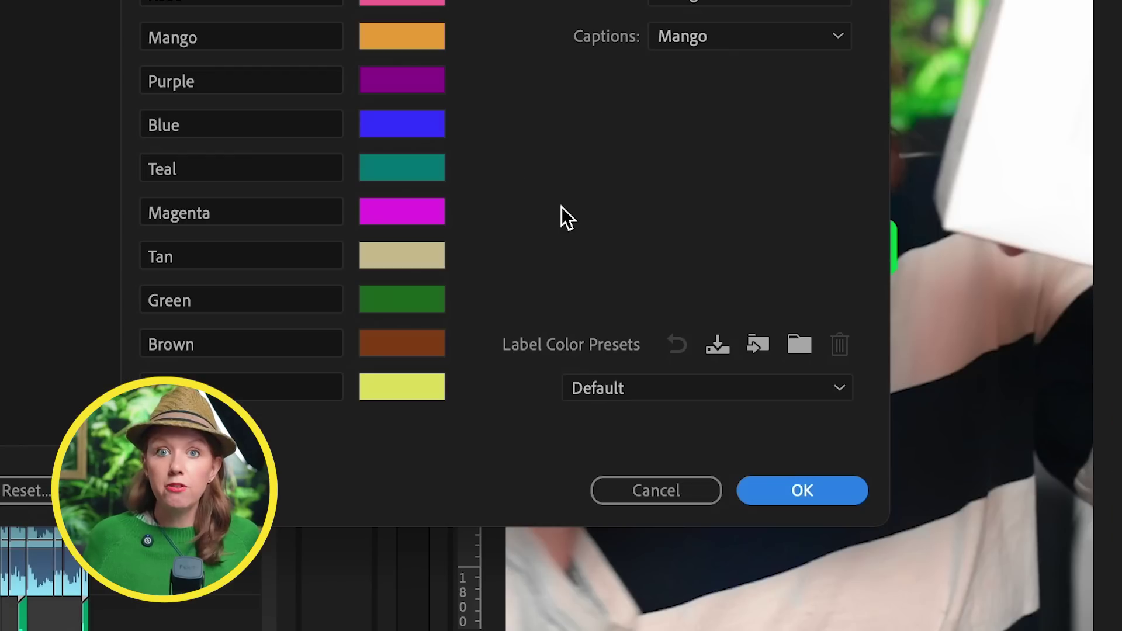
click(776, 397)
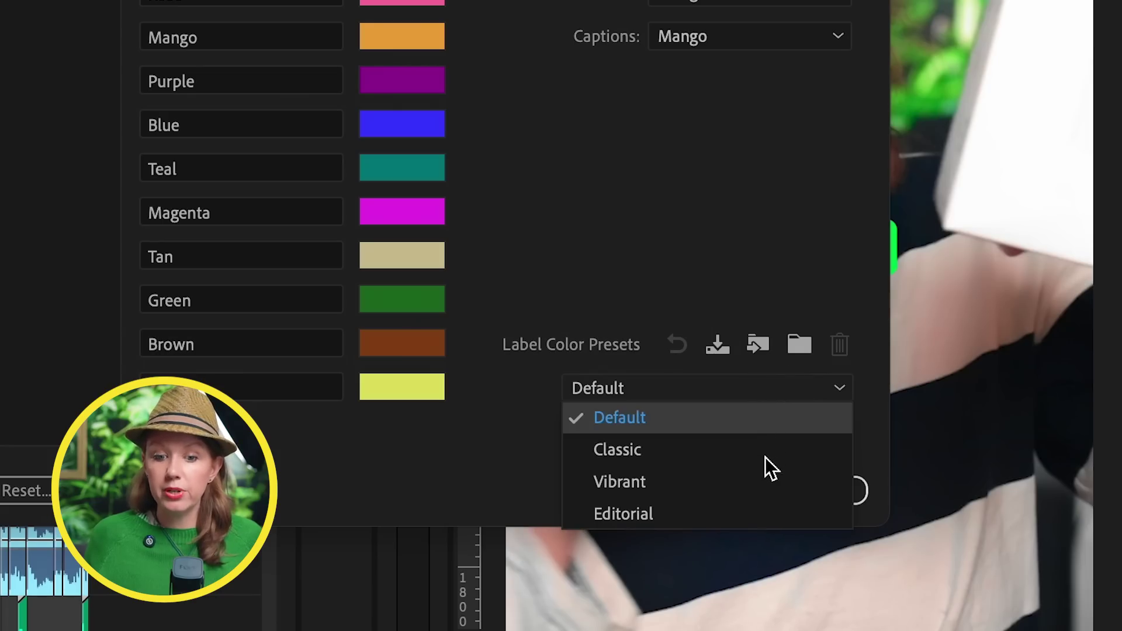
click(698, 286)
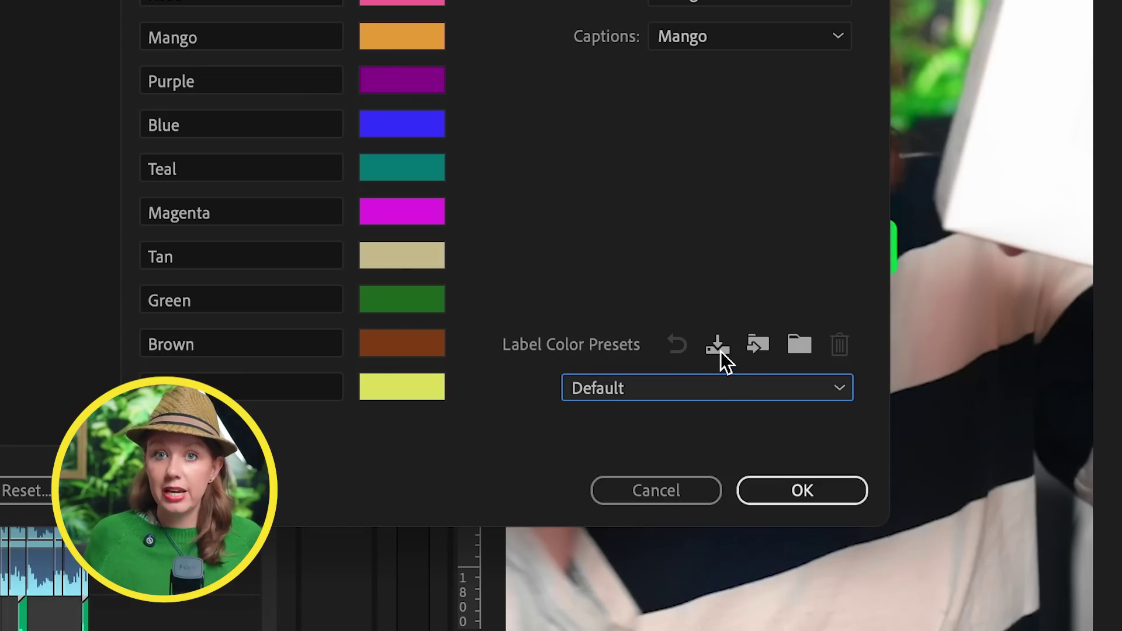
Cancel a preset file import, then apply and confirm the Editorial label colour preset
click(760, 345)
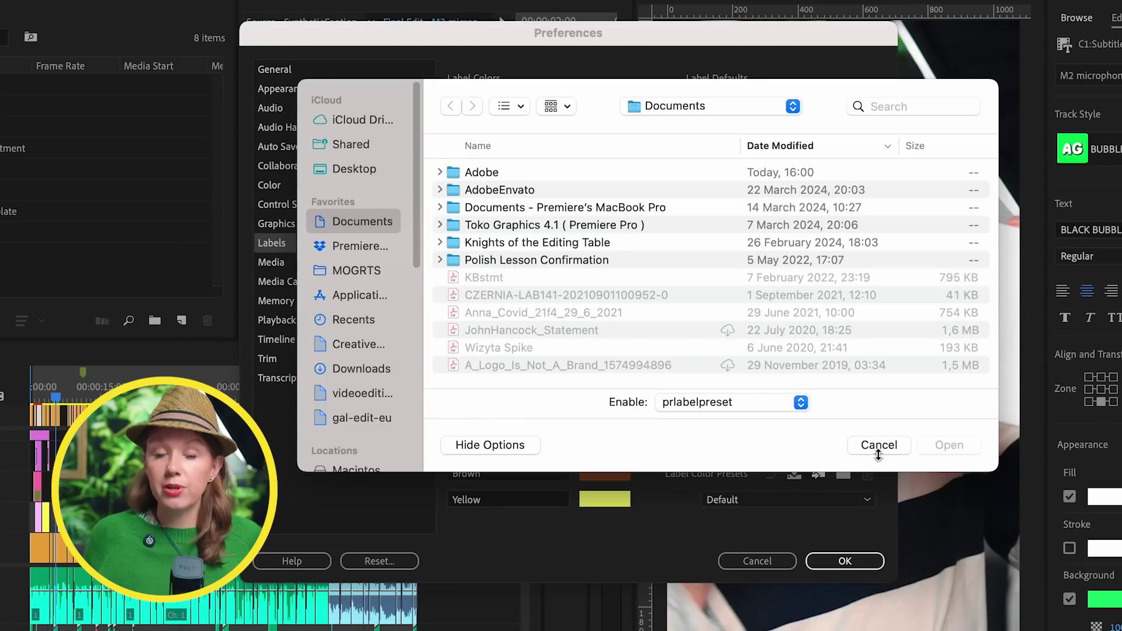
click(885, 451)
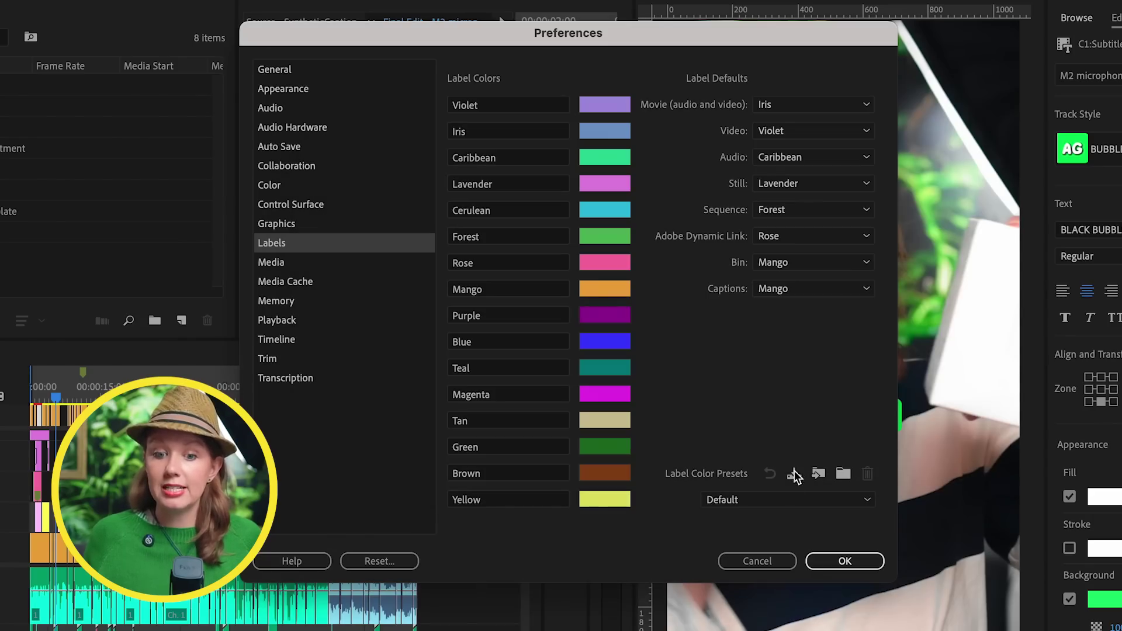
click(781, 498)
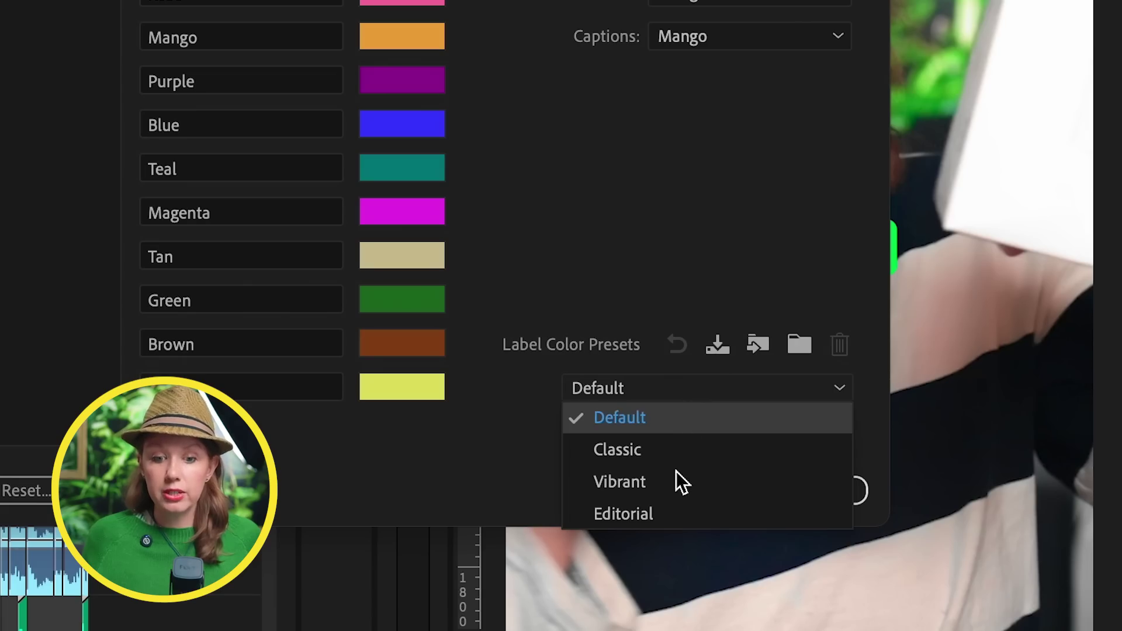
click(652, 513)
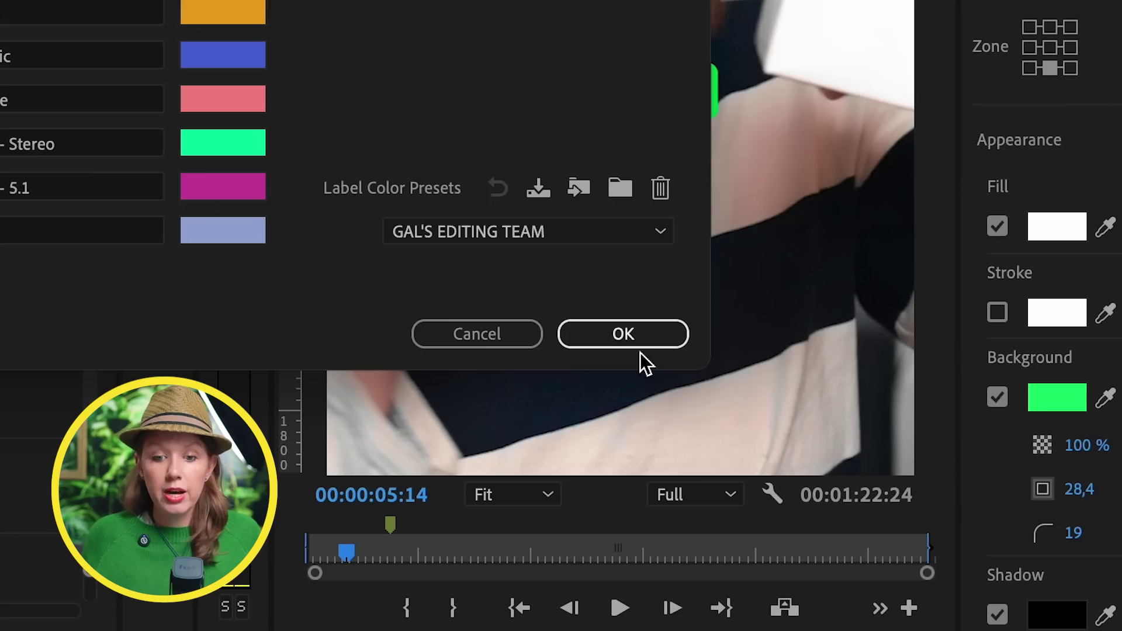
click(922, 556)
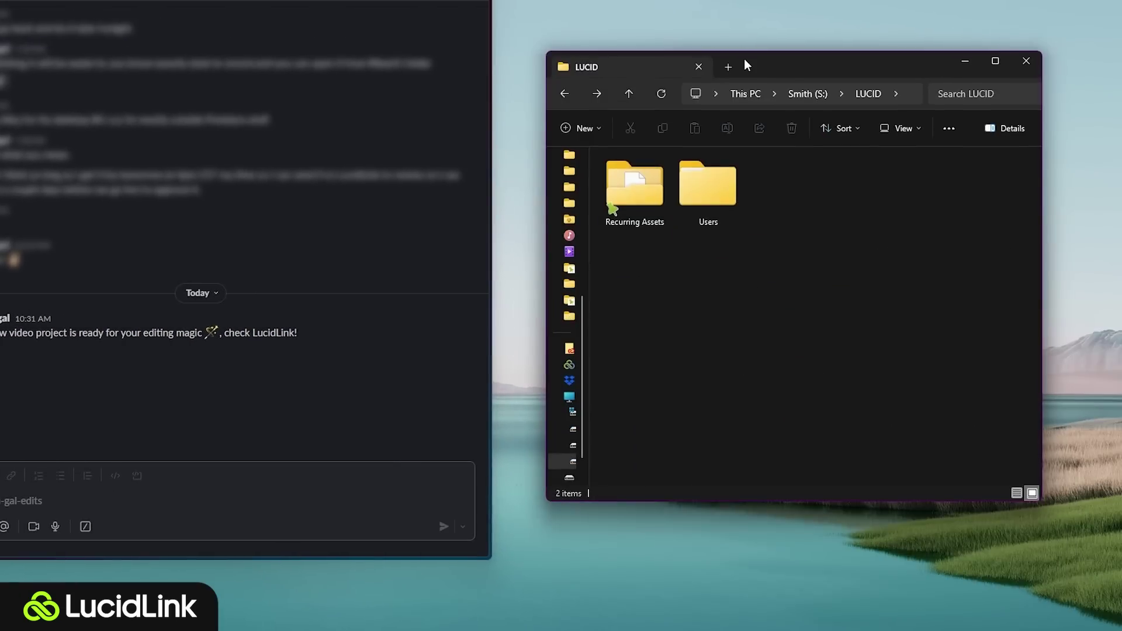
Open Users, the editor's user folder, and then the 01_Project folder
double_click(708, 186)
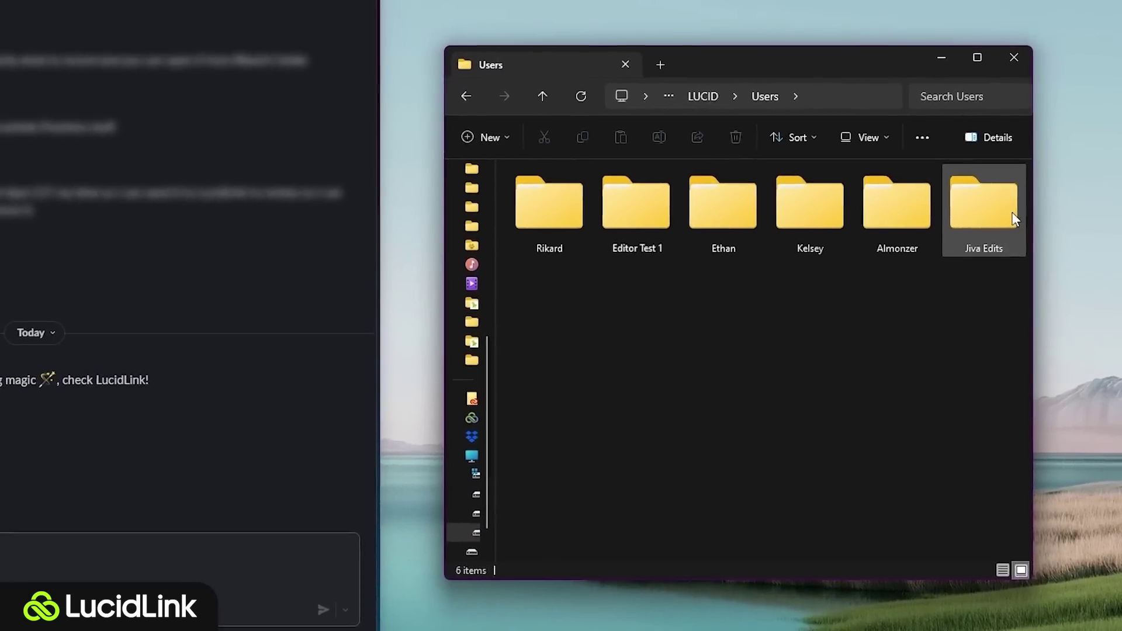
double_click(1013, 215)
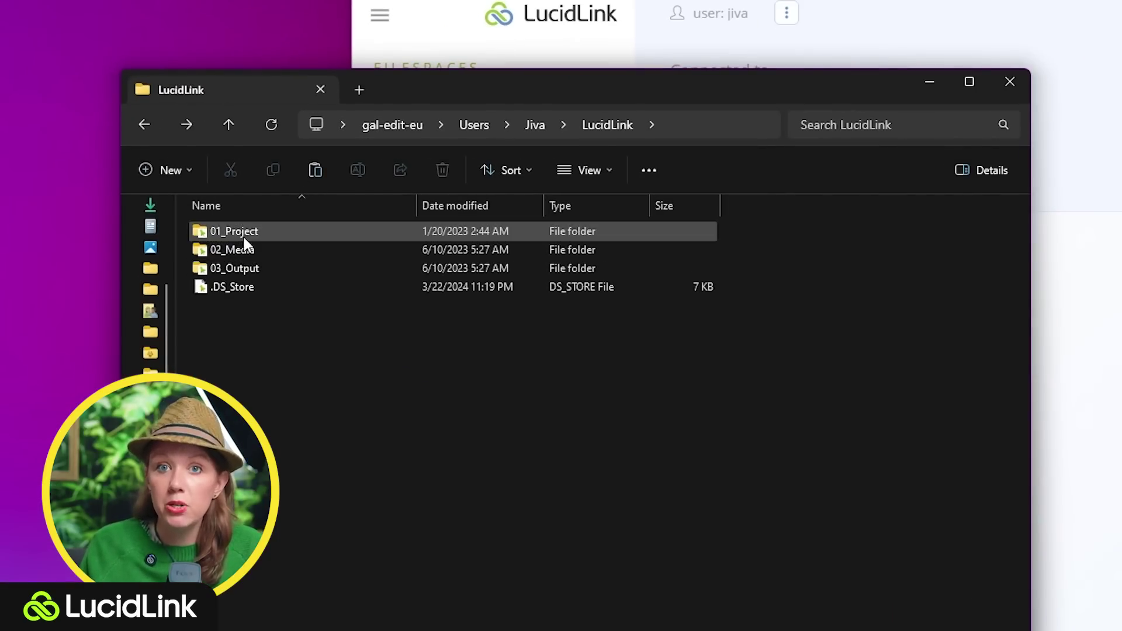
double_click(245, 232)
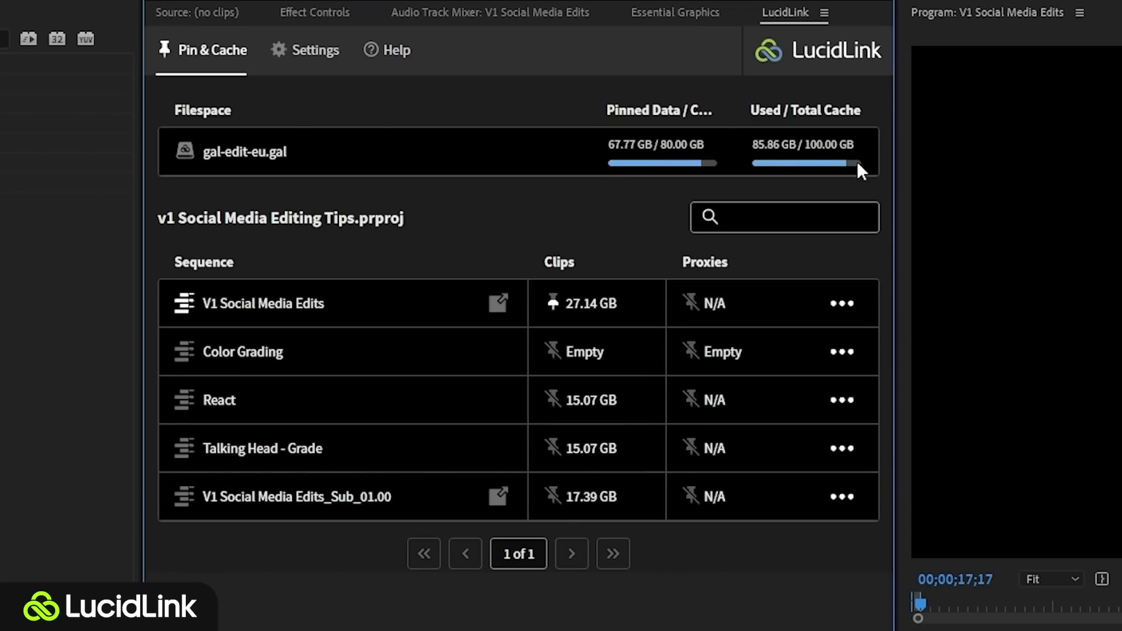
Open the caching options menu for the first sequence in the LucidLink panel
click(843, 304)
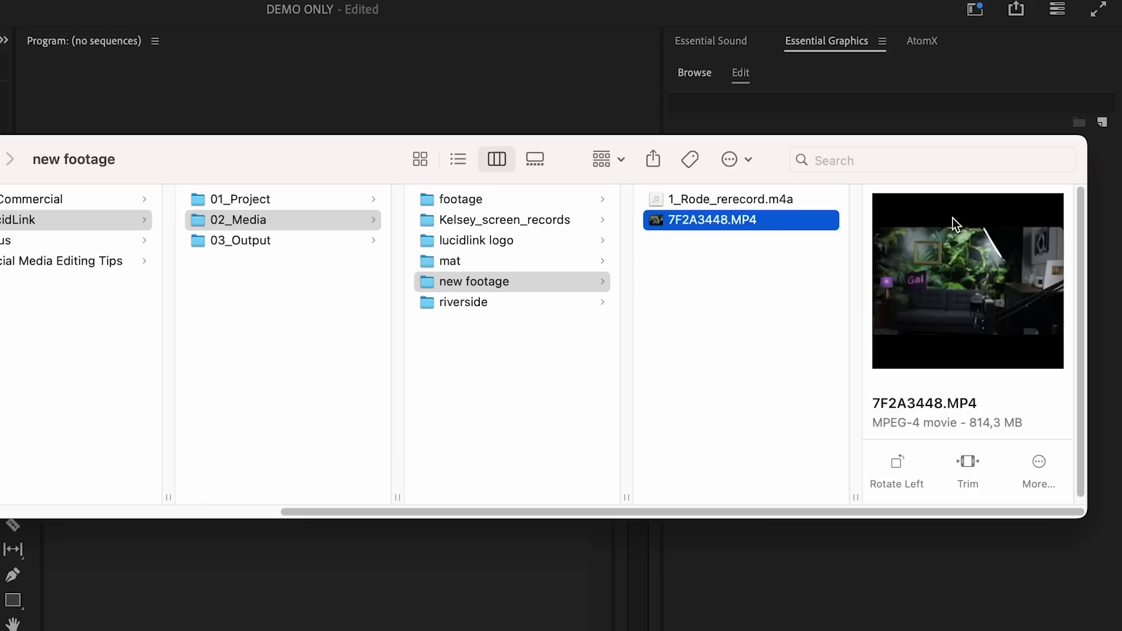
Import 7F2A3448.MP4 and the re-recorded m4a, build a sequence, and align the audio on A2
shift+click(760, 201)
drag(731, 202, 0, 627)
drag(270, 416, 280, 434)
click(88, 373)
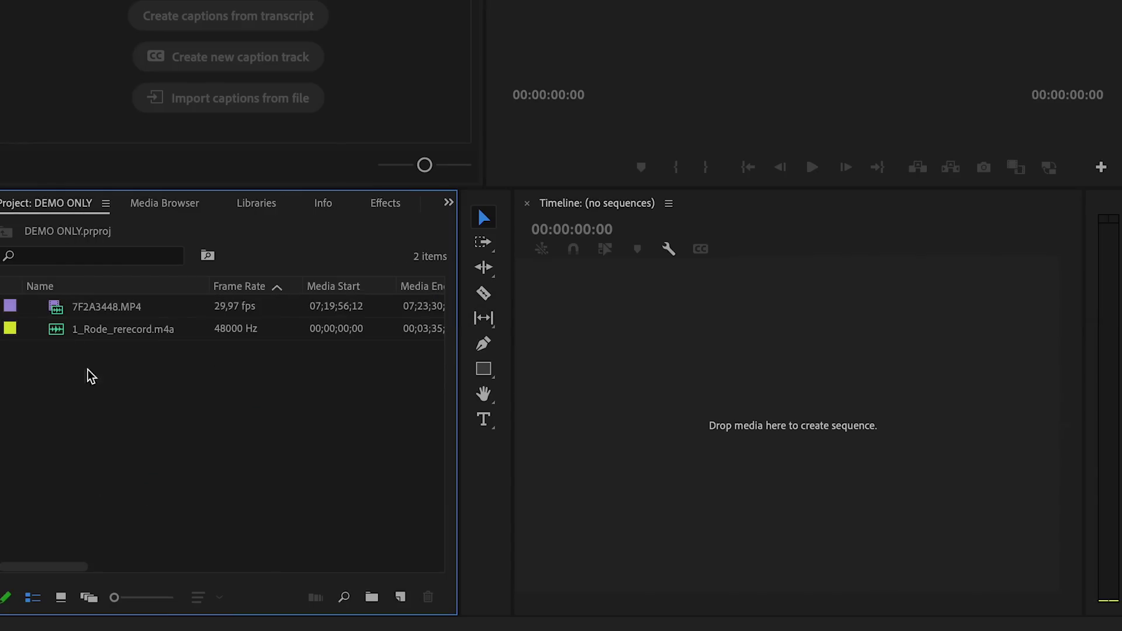
drag(88, 309, 758, 365)
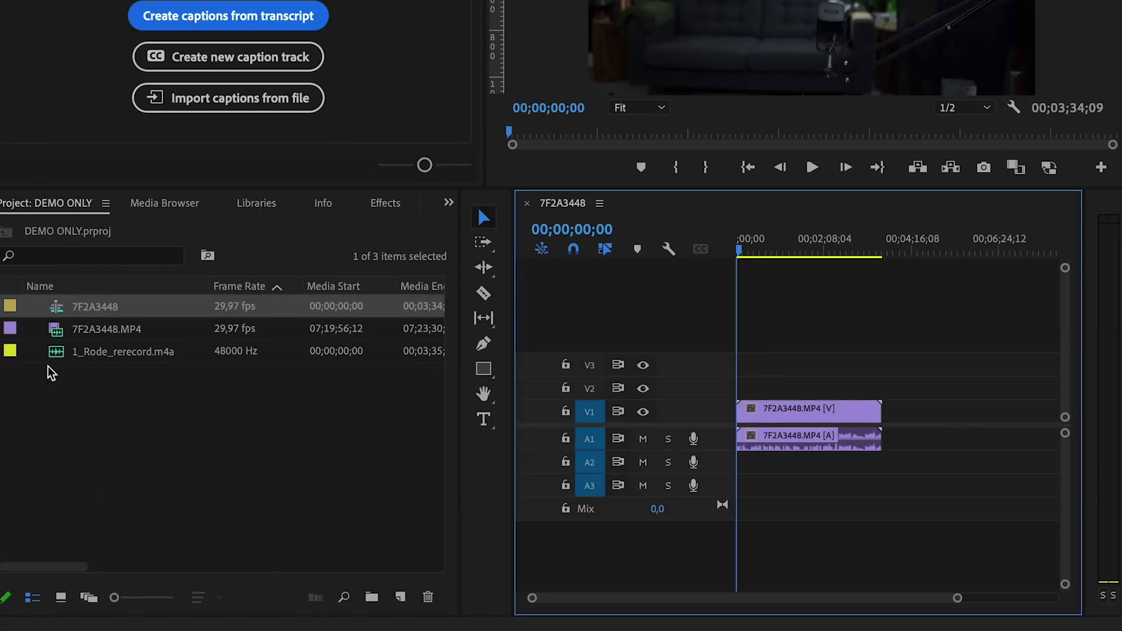
drag(100, 354, 783, 476)
drag(760, 245, 782, 254)
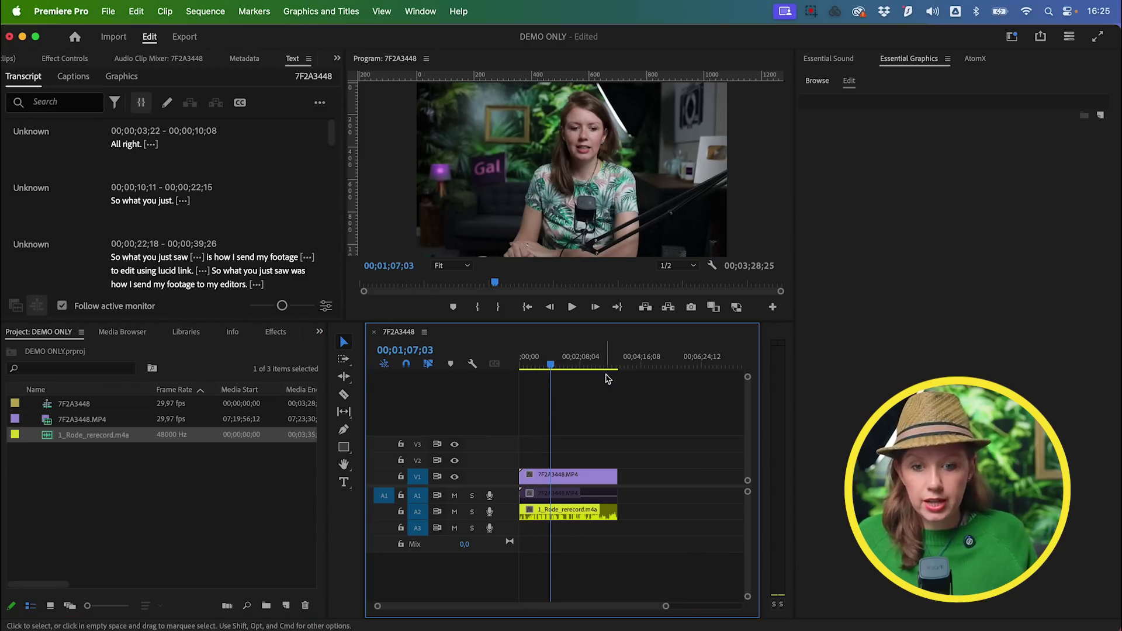
Scrub the playhead, enlarge the transcript area, and check the speech-to-text transcription progress list
drag(609, 367, 565, 367)
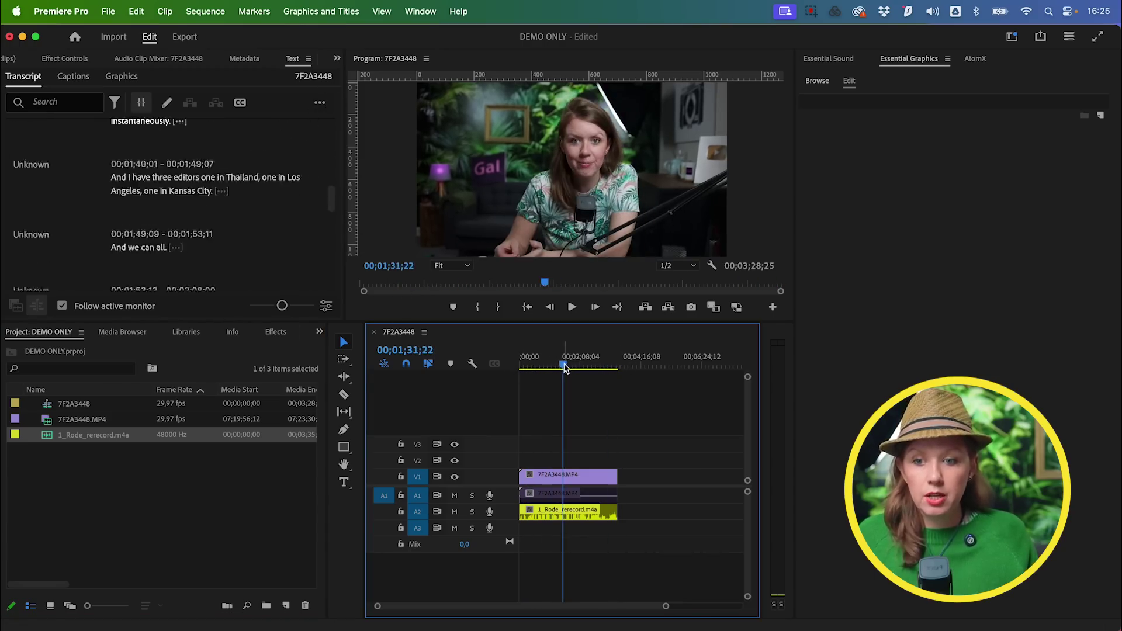
drag(334, 185, 329, 119)
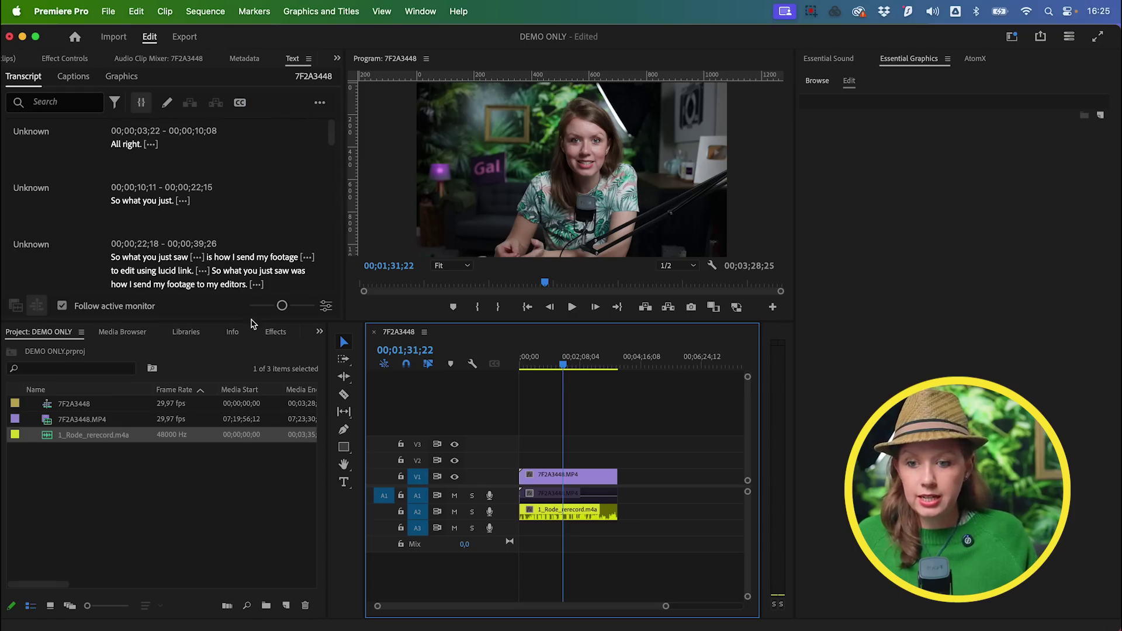
drag(252, 322, 304, 380)
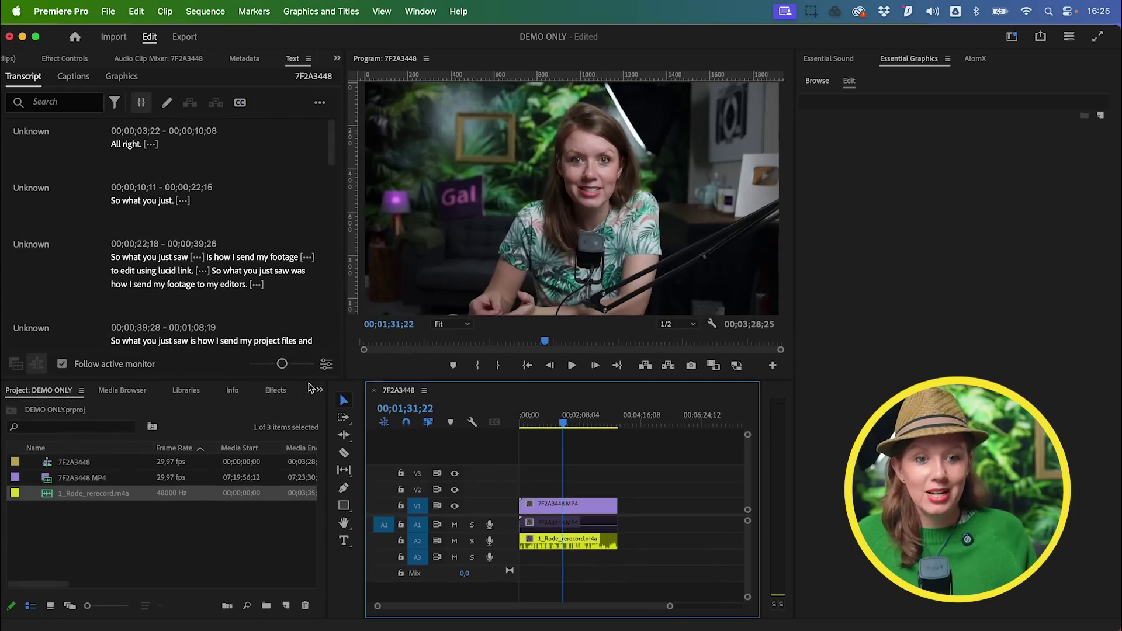
click(1067, 37)
scroll(724, 260, down, 2)
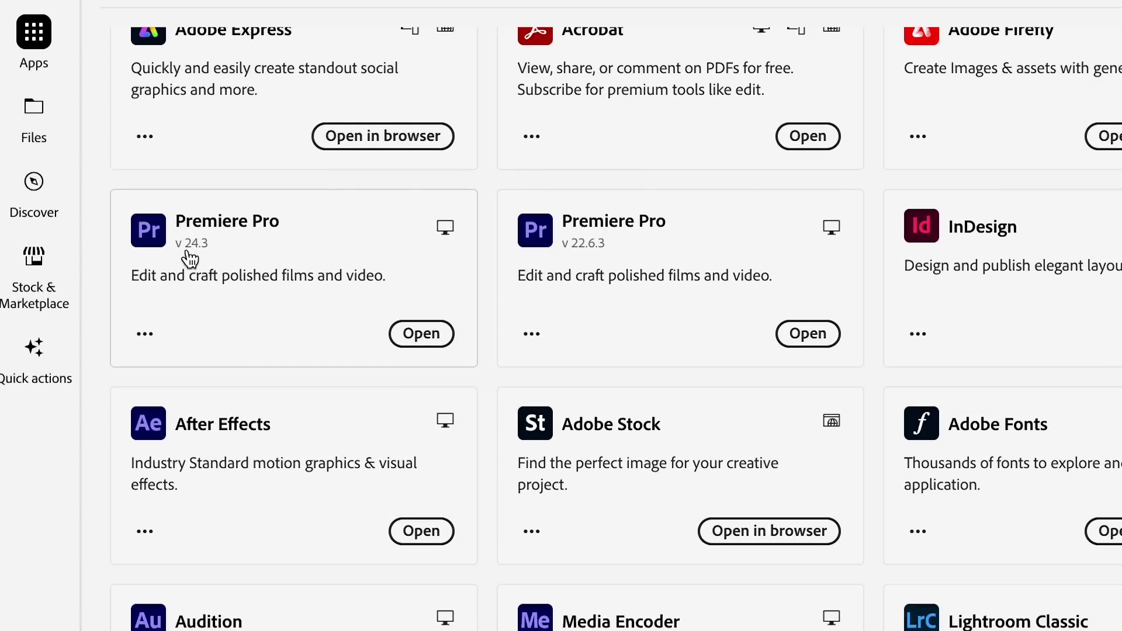
Show Premiere Pro's add-ons and scroll through the Speech to Text language packs
click(146, 337)
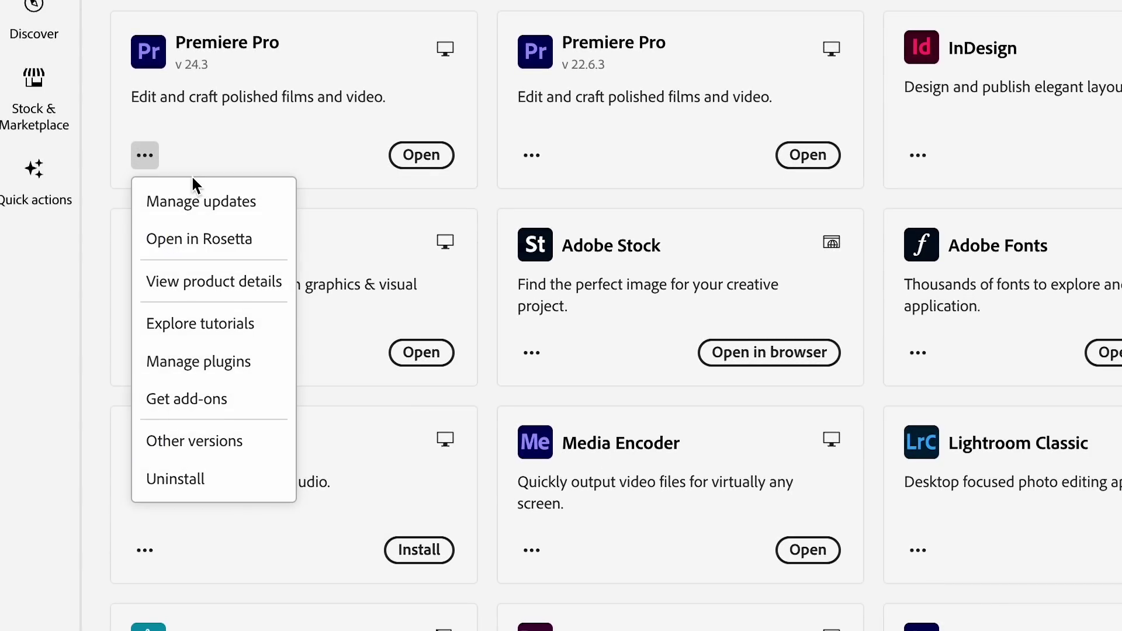
click(168, 402)
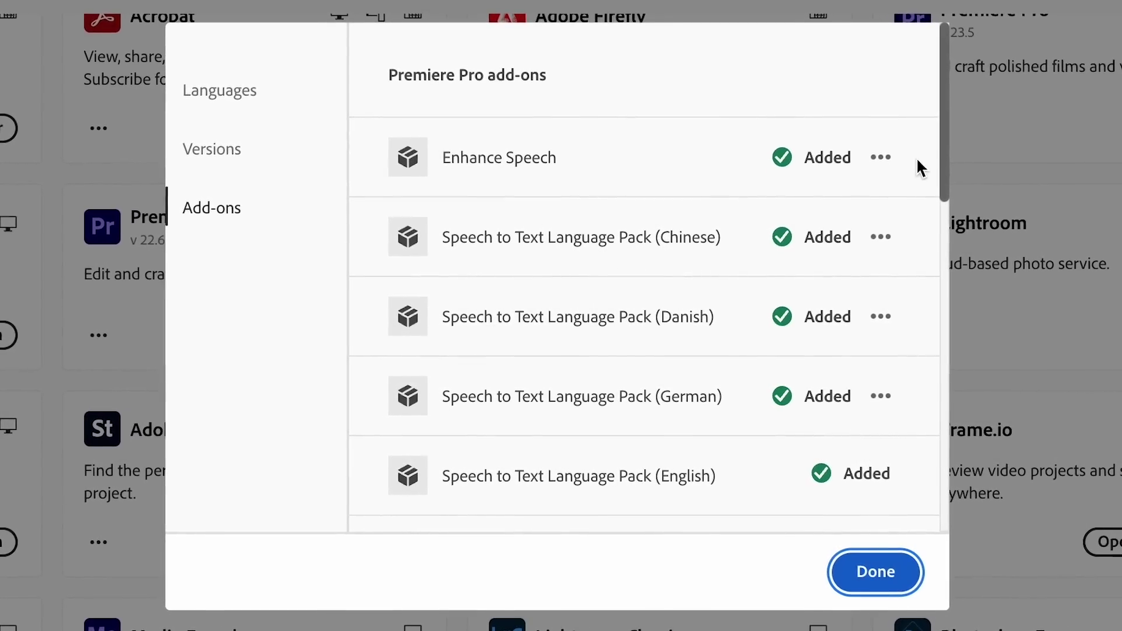
drag(945, 156, 896, 425)
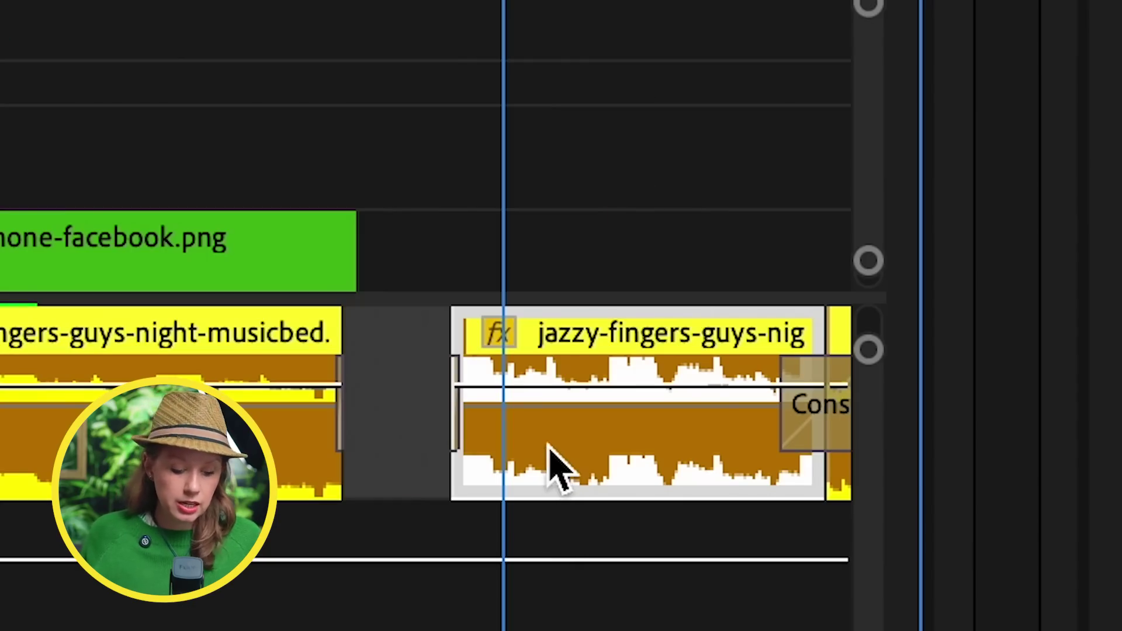
Add a marker to the jazzy music clip and load the clip in the Source Monitor
key(m)
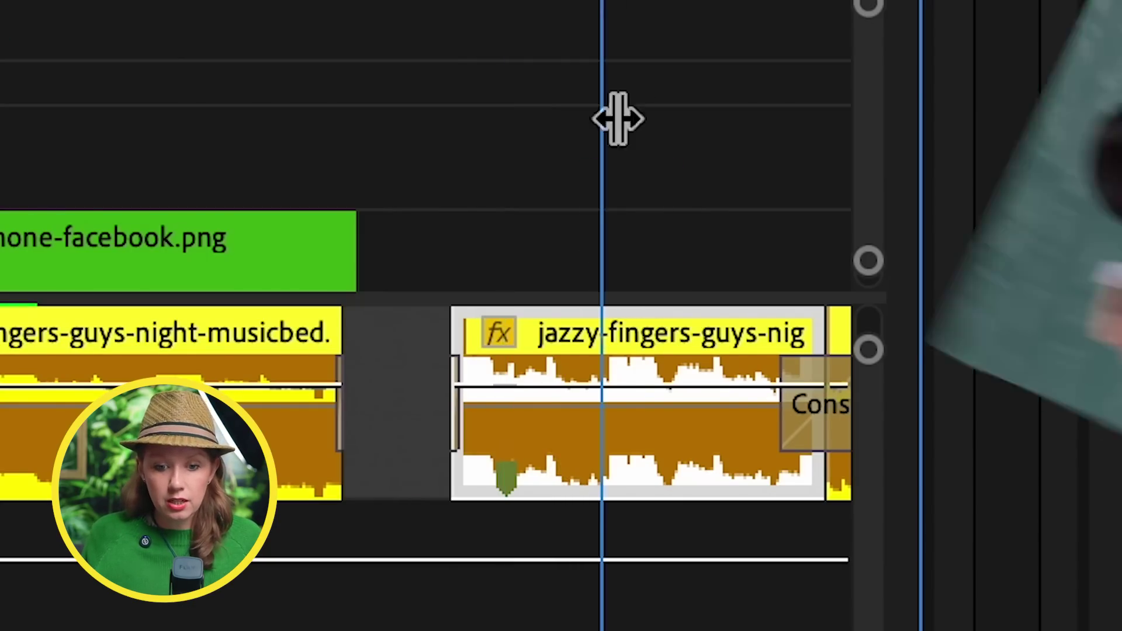
click(634, 484)
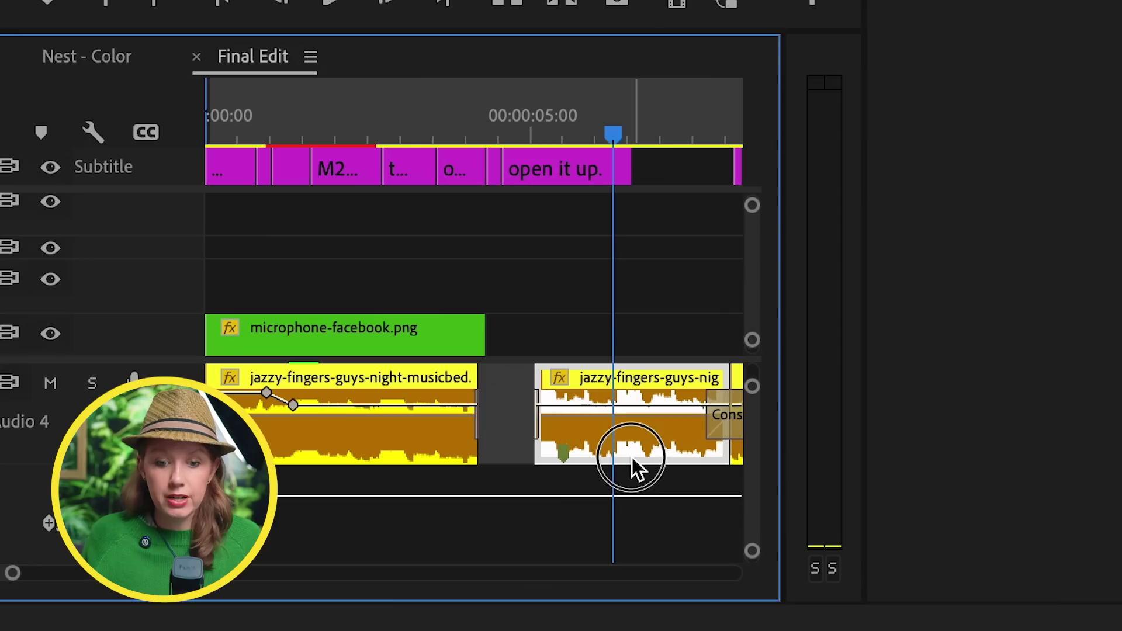
double_click(583, 463)
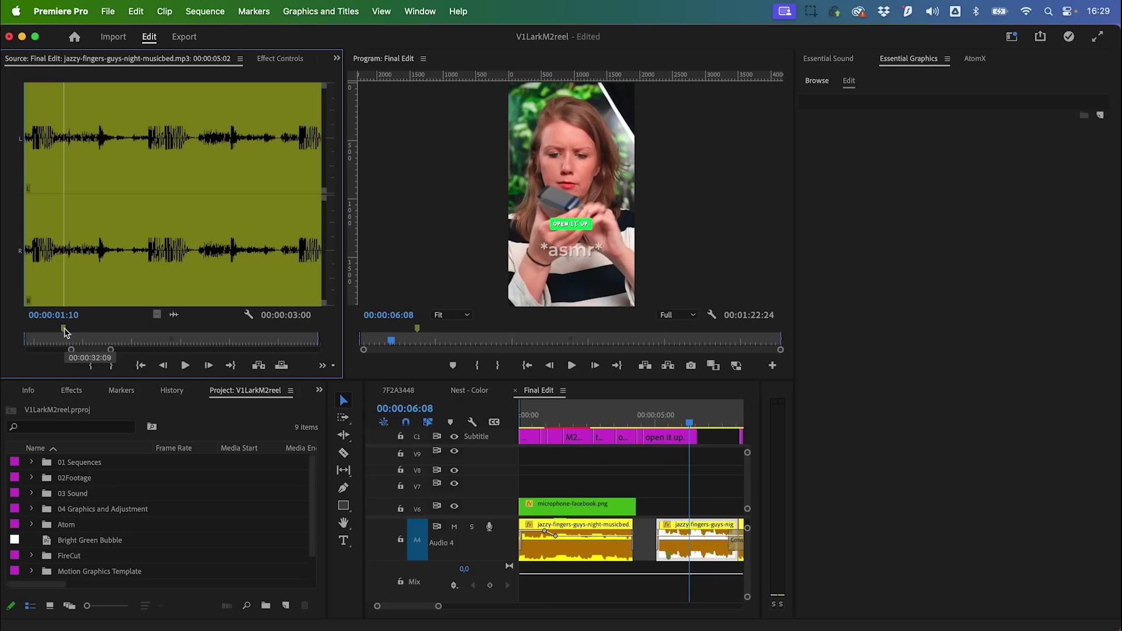
Name the marker 'Music' with the comment "Let's increase the music track"
double_click(245, 280)
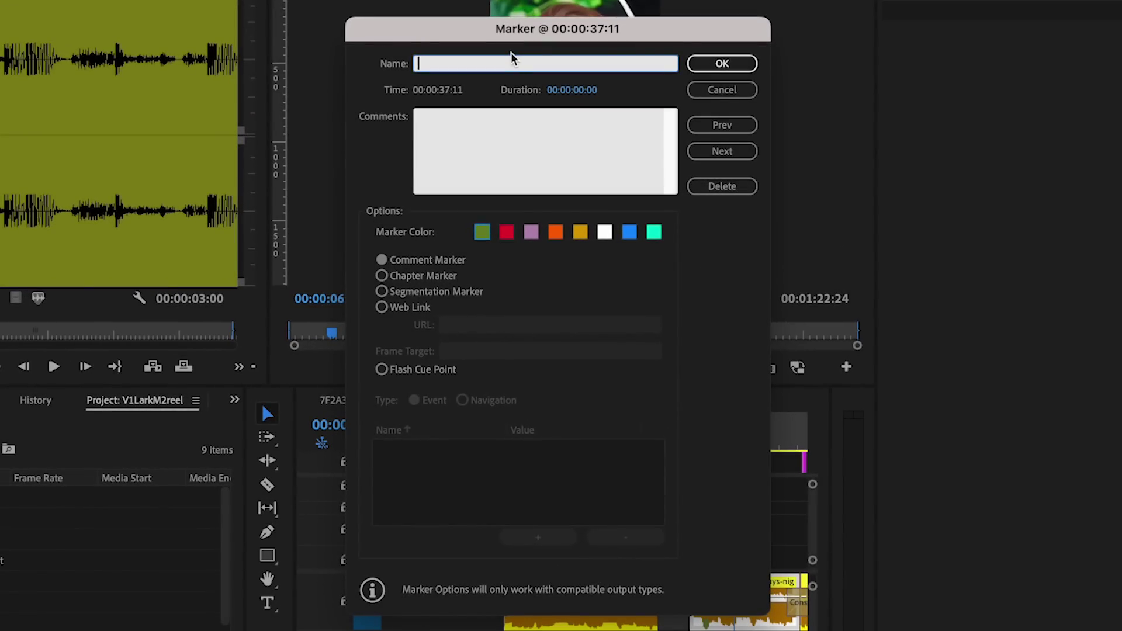
text(Music)
key(Tab)
text(Let's icnre)
key(BackSpace)
key(BackSpace)
key(BackSpace)
key(BackSpace)
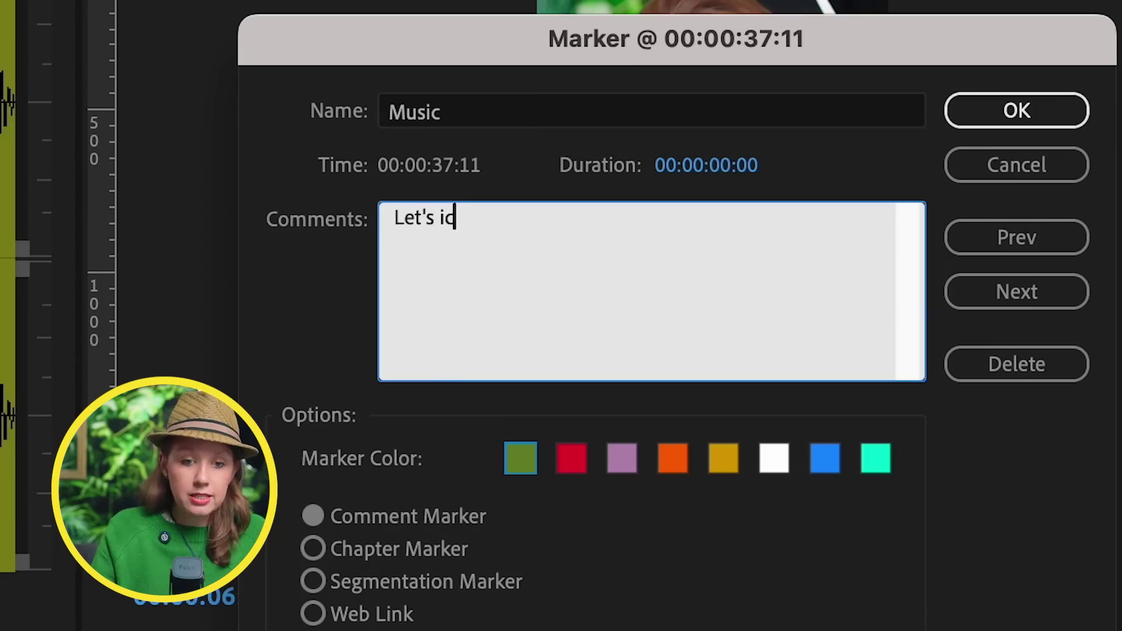
text(ncrease the mu)
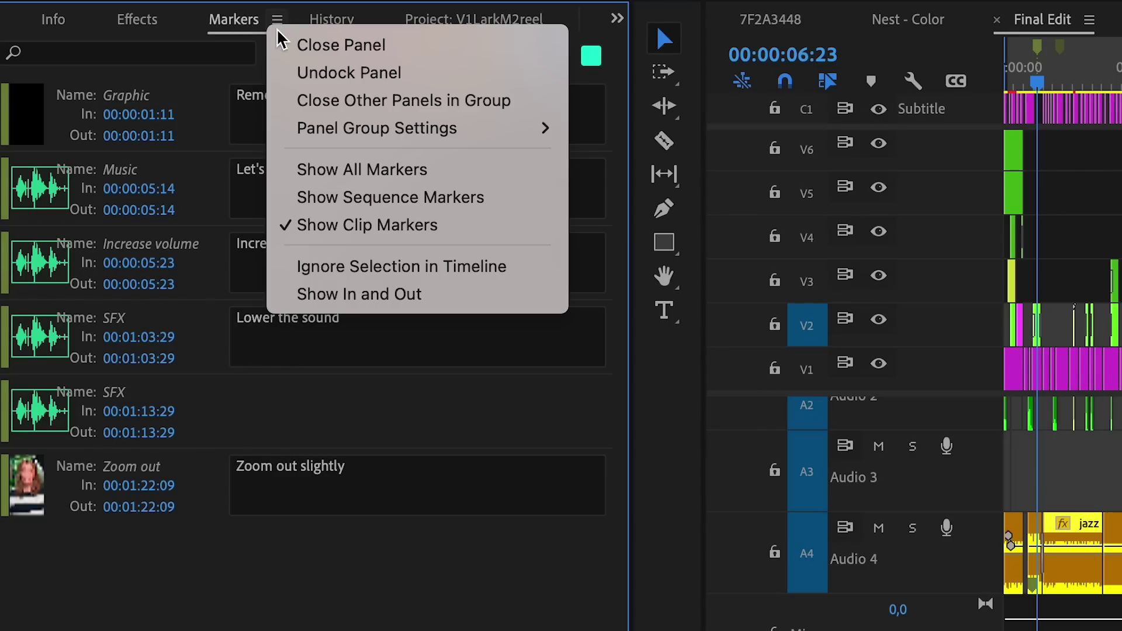
click(380, 176)
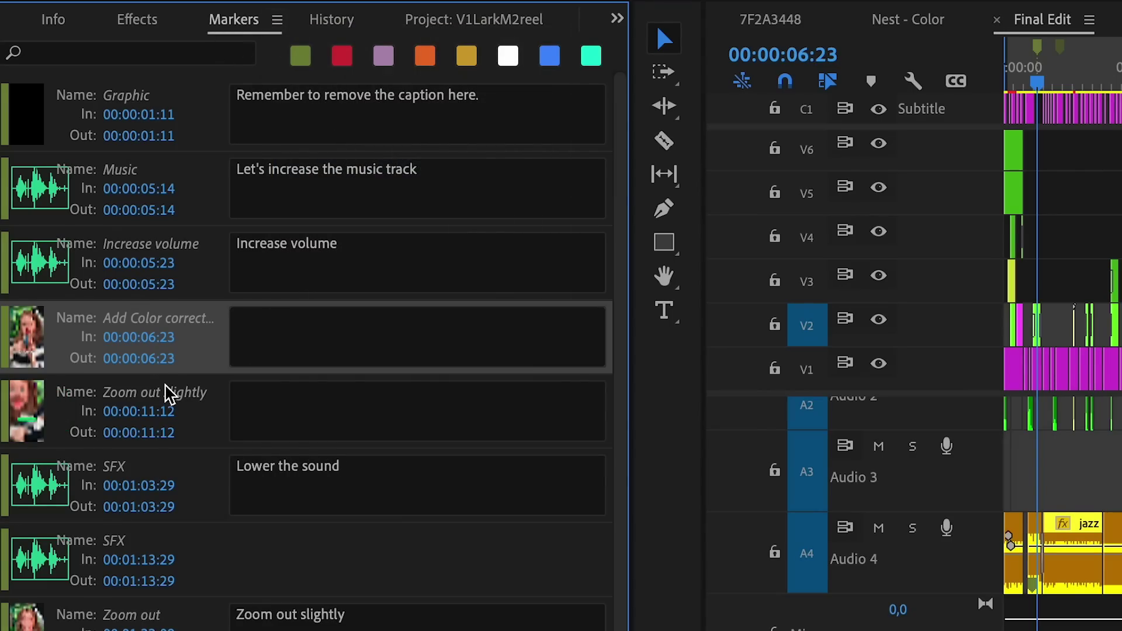
click(278, 21)
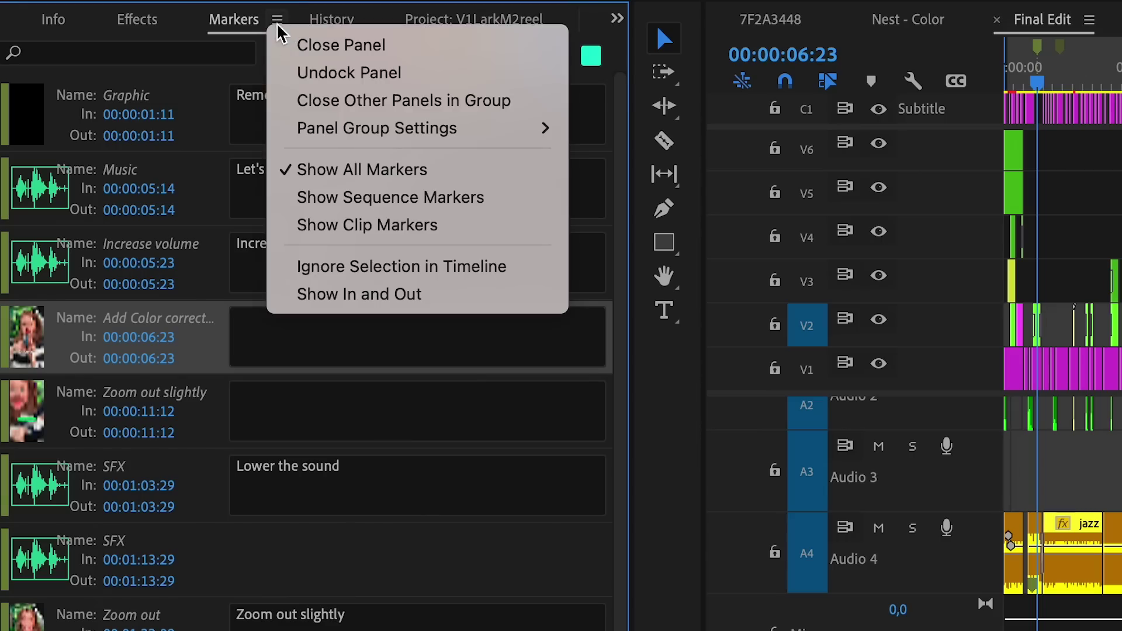
click(357, 199)
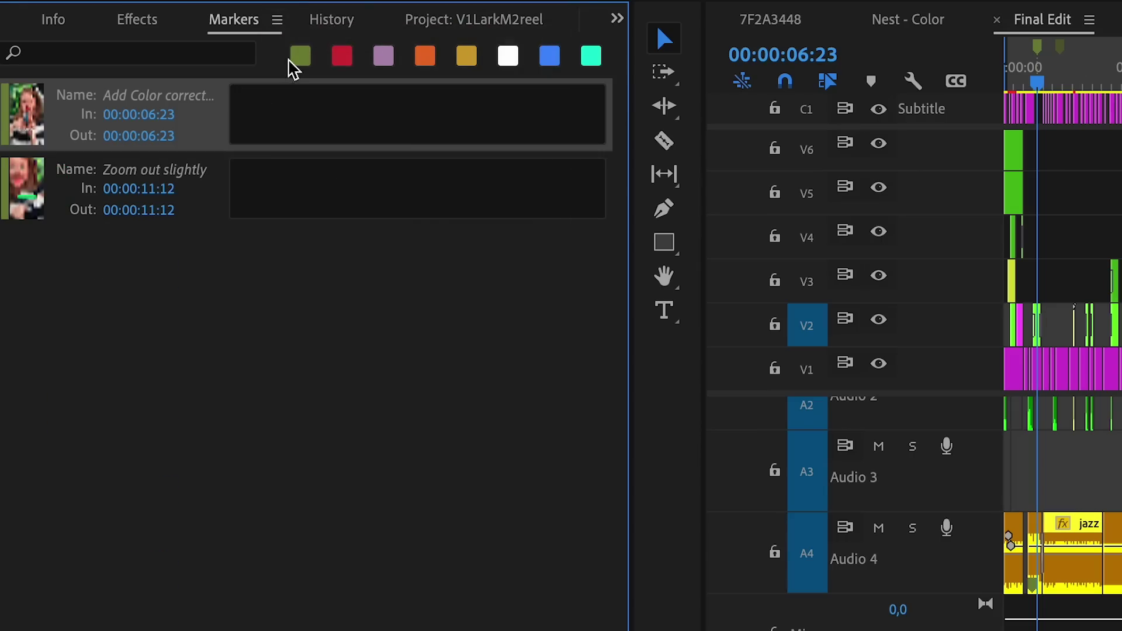
click(279, 22)
click(358, 225)
click(365, 345)
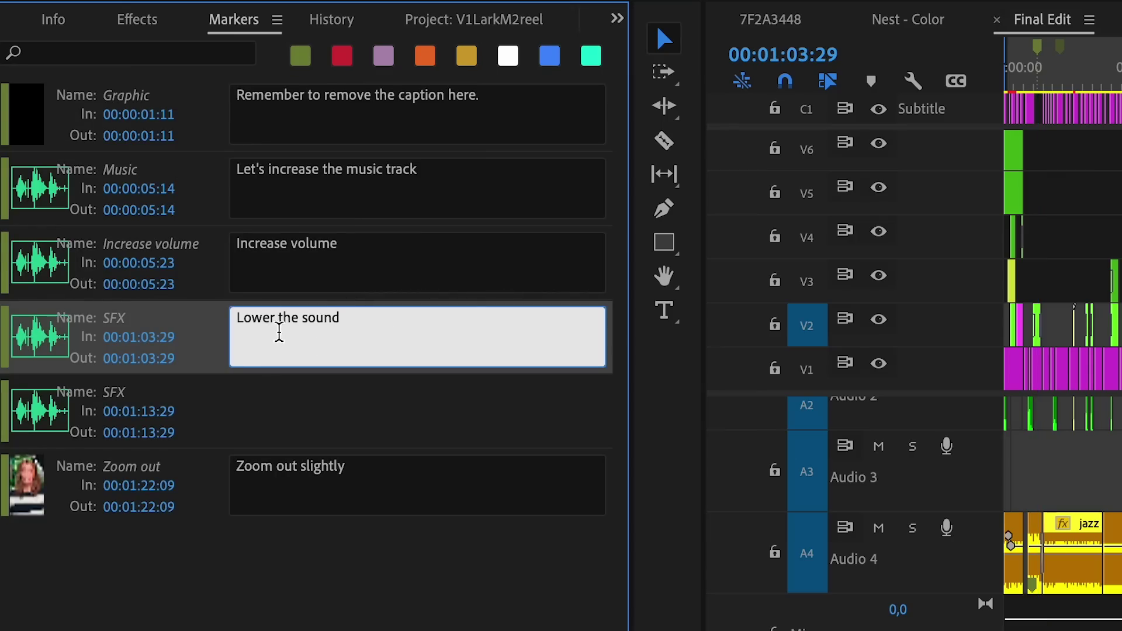
click(371, 251)
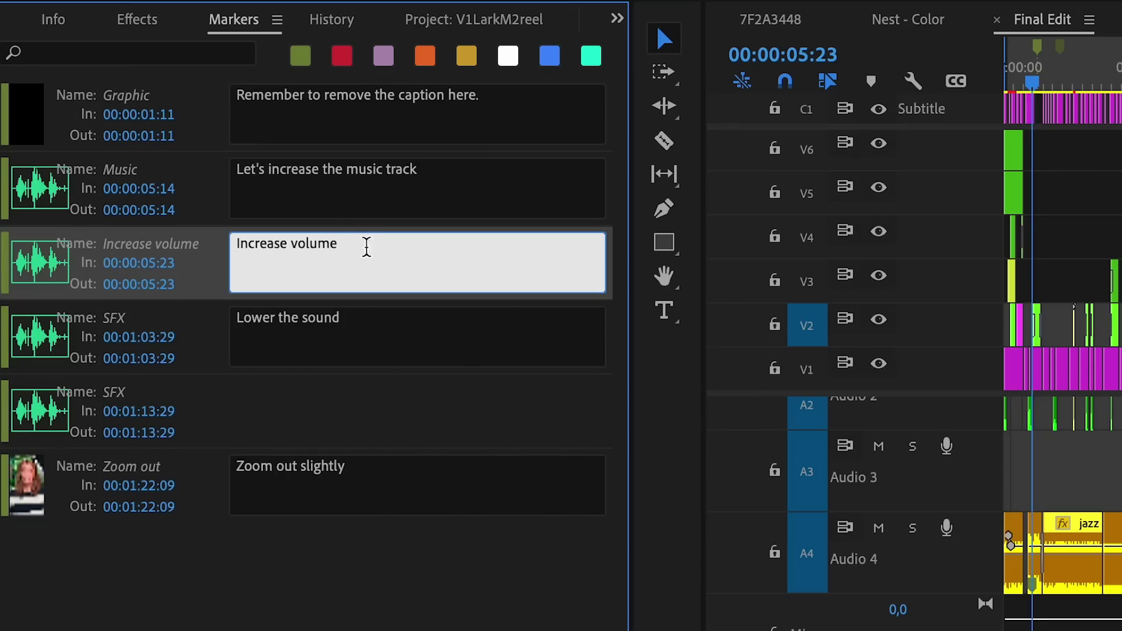
click(334, 183)
click(358, 138)
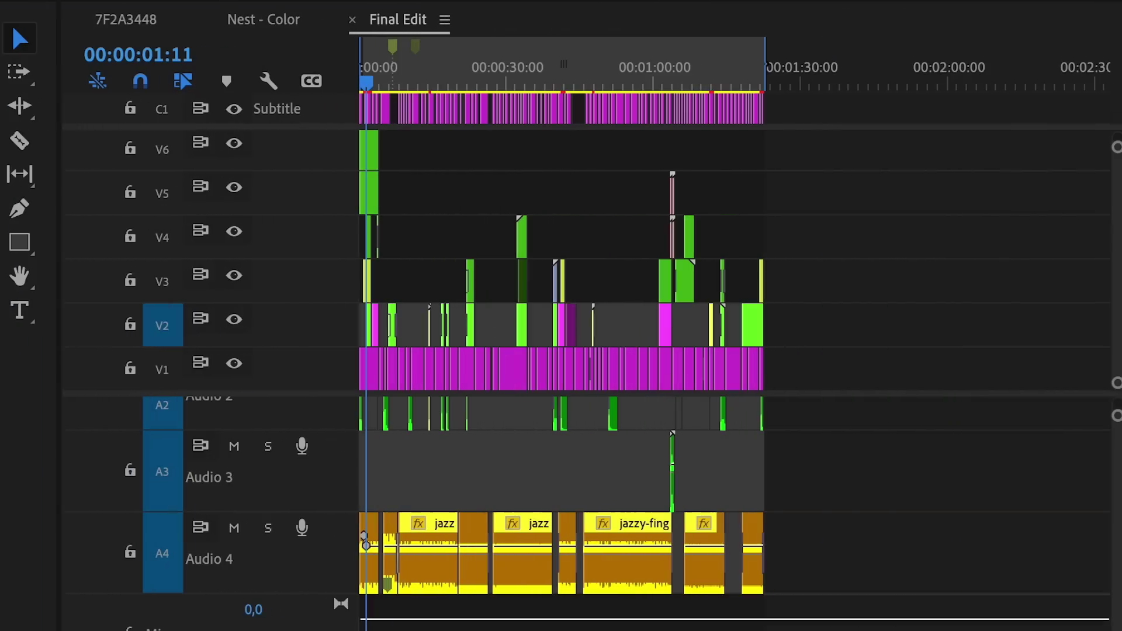
key(=)
key(=)
key(=)
key(=)
key(=)
key(=)
key(=)
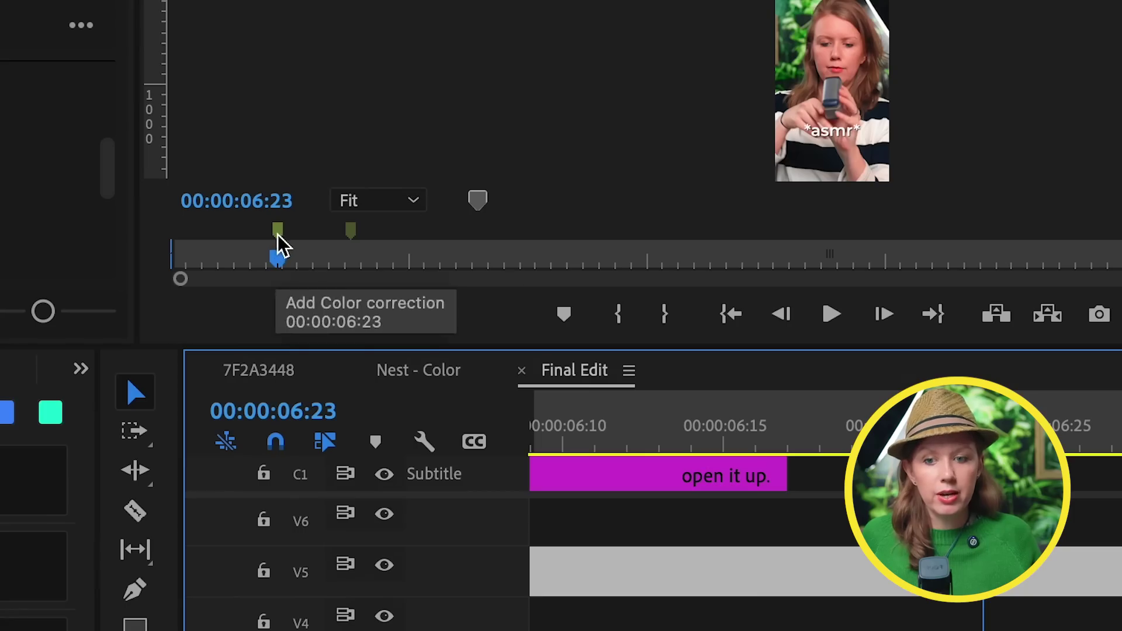
Delete the Add Color correction marker from the timeline via its marker dialog
double_click(279, 243)
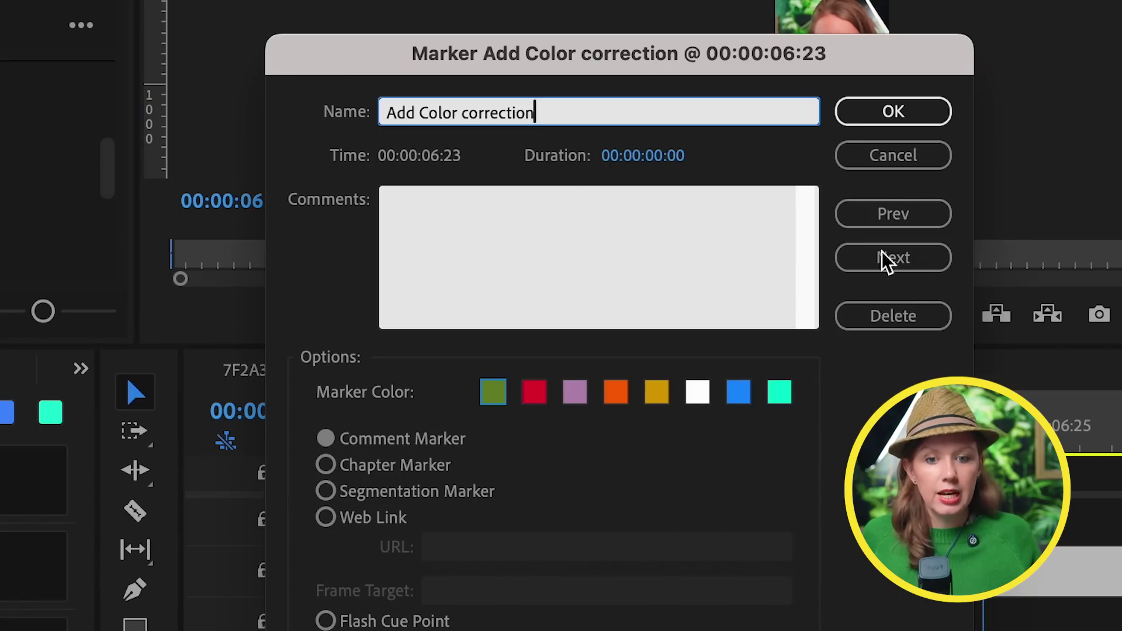
click(887, 328)
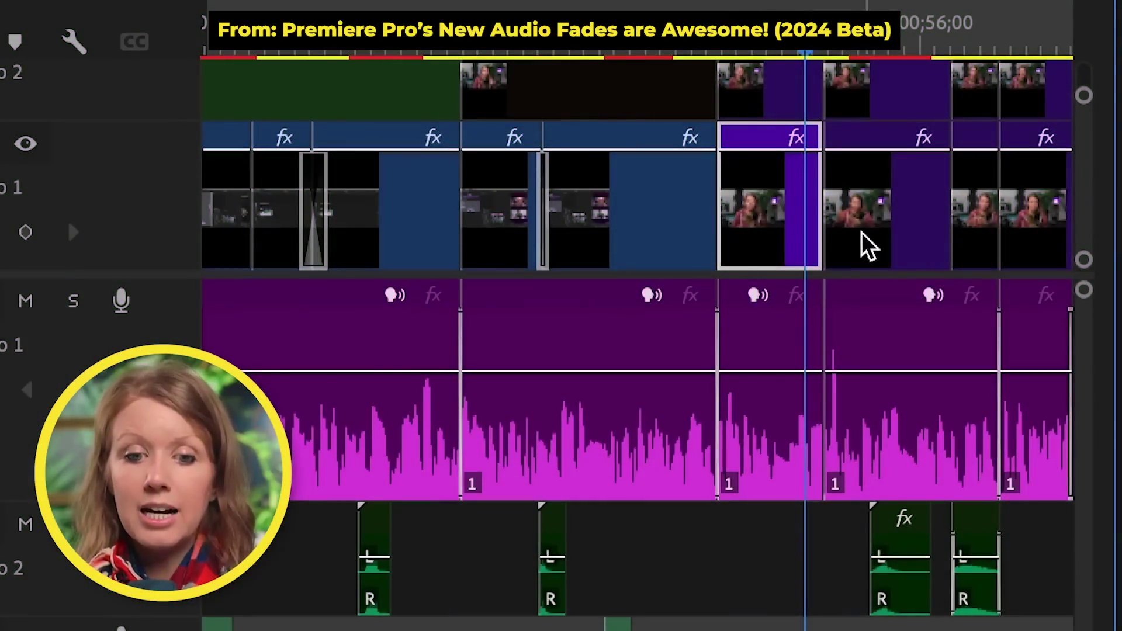
Select the dialogue clip on Audio 1 beneath the Video 1 clips to reveal its fade handle
click(869, 245)
click(777, 245)
click(761, 338)
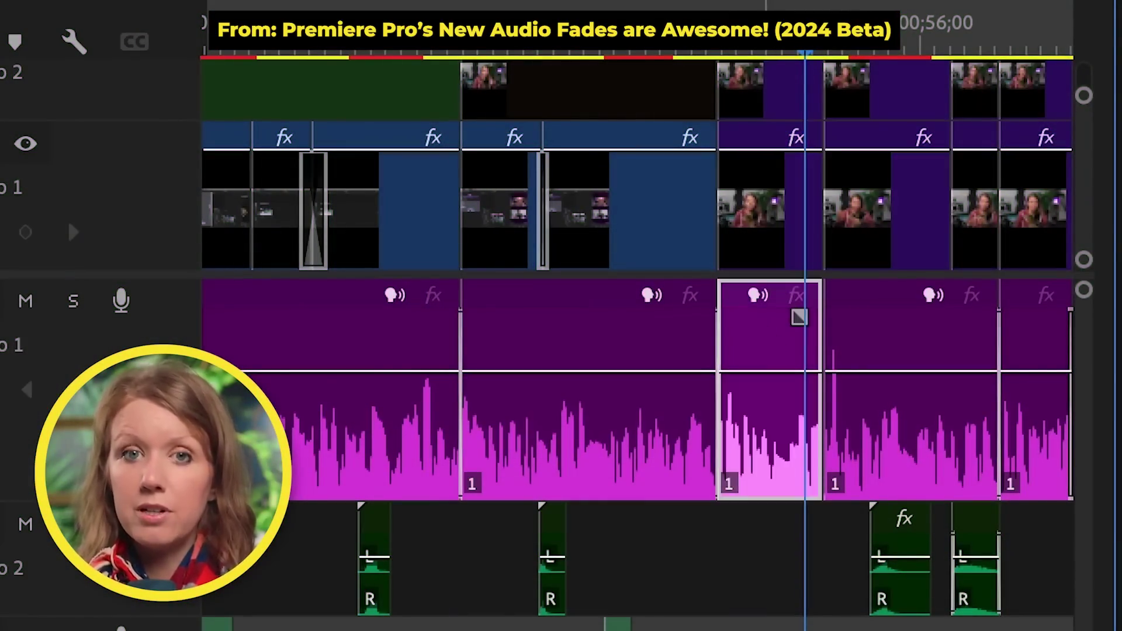